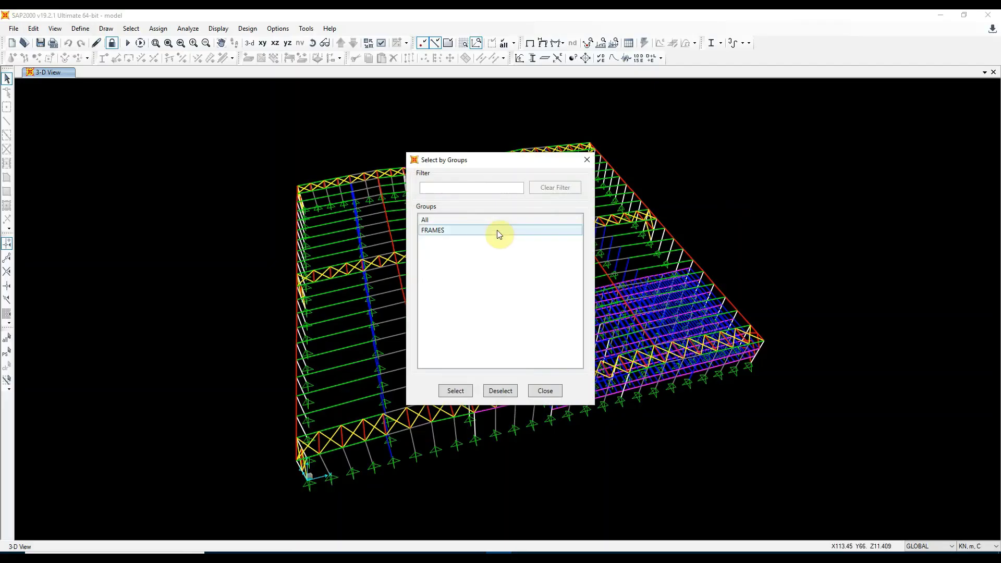
# Step: Select the FRAMES group, show only those objects, then clear the selection
pyautogui.click(471, 230)
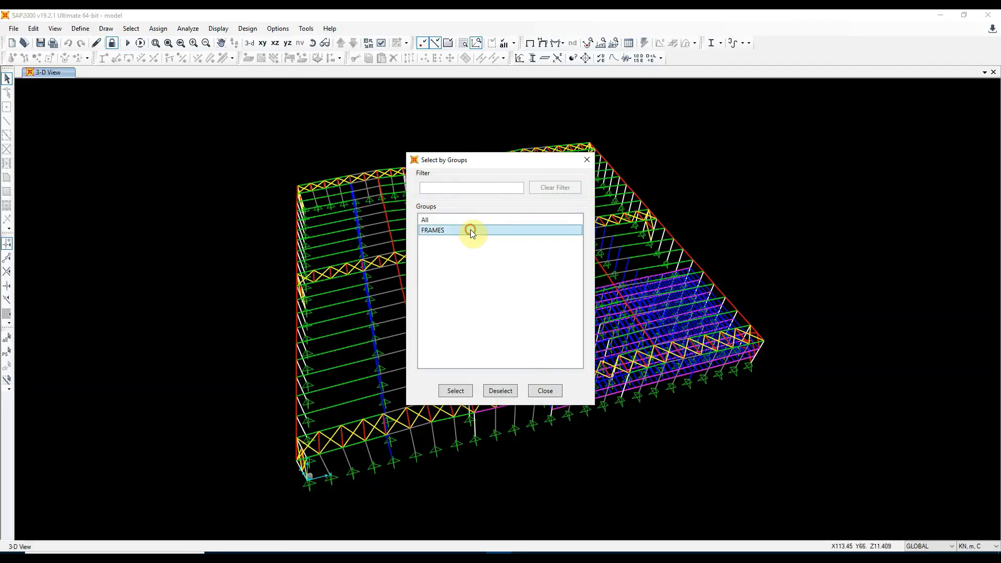
pyautogui.click(455, 391)
pyautogui.click(545, 391)
pyautogui.click(491, 44)
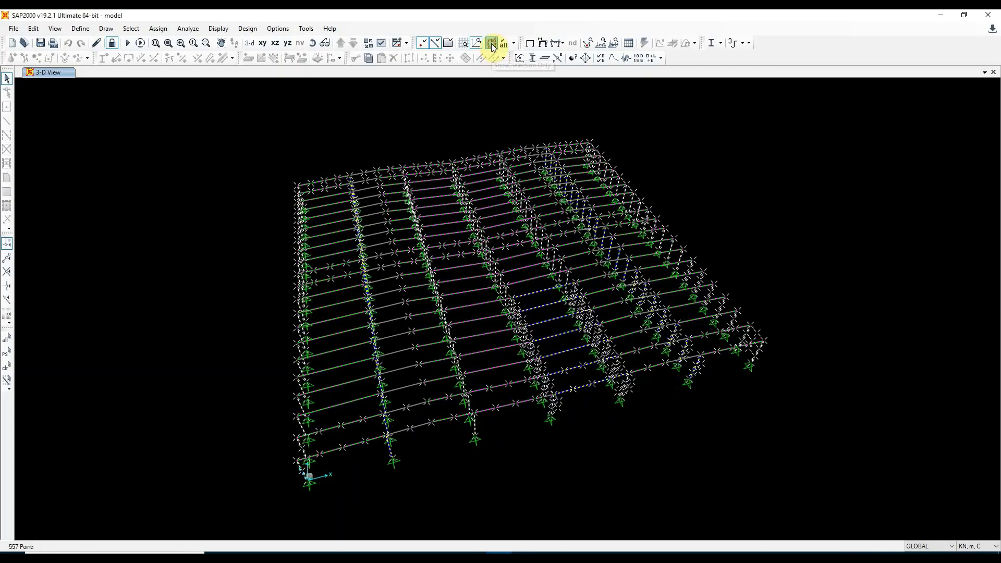
pyautogui.hotkey('ctrl', 'q')
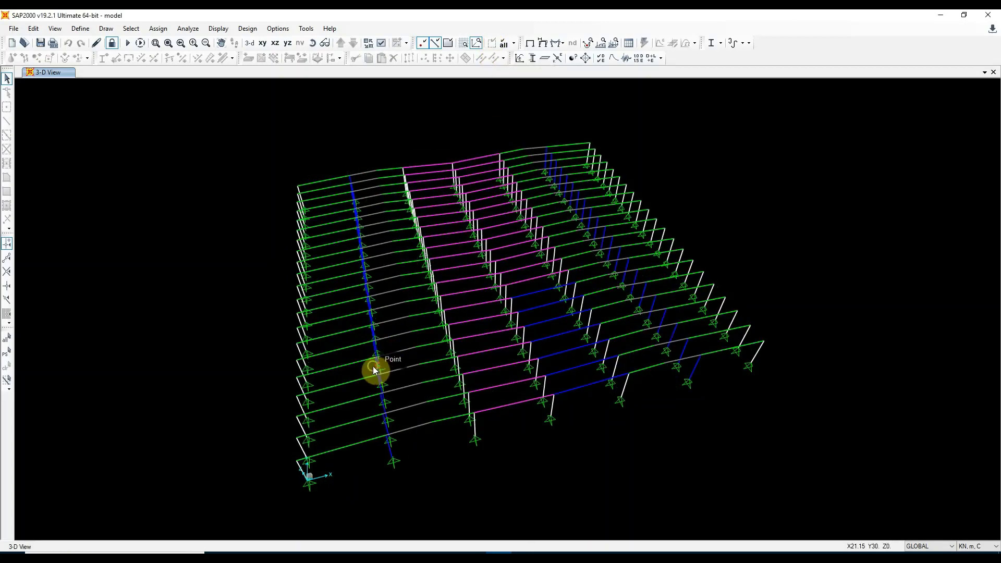
# Step: Window-select the 42 connection frames from a low side view
pyautogui.moveTo(373, 367); pyautogui.dragTo(384, 275)
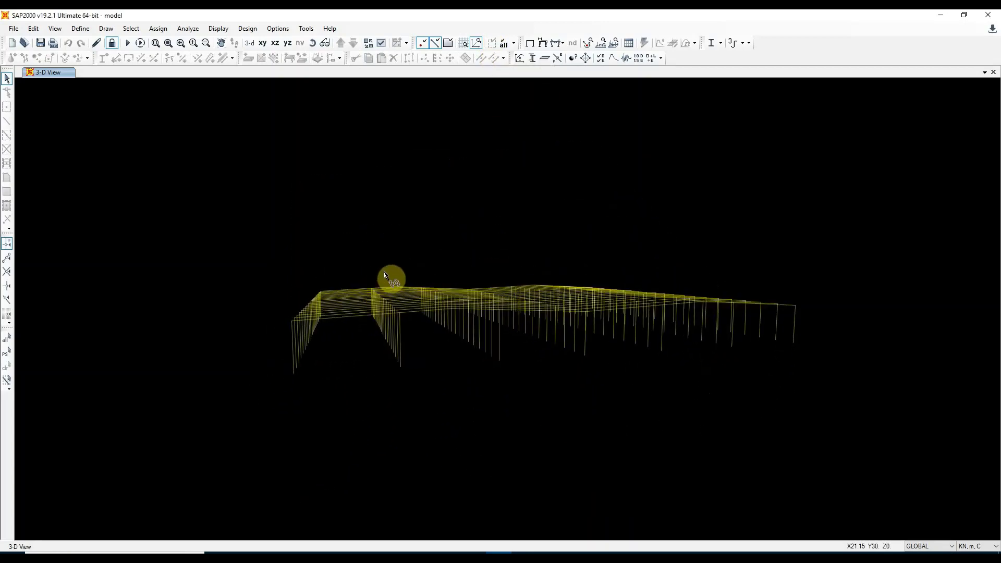
pyautogui.moveTo(339, 313)
pyautogui.mouseDown()
pyautogui.moveTo(535, 361)
pyautogui.moveTo(355, 375)
pyautogui.moveTo(380, 364)
pyautogui.mouseUp()
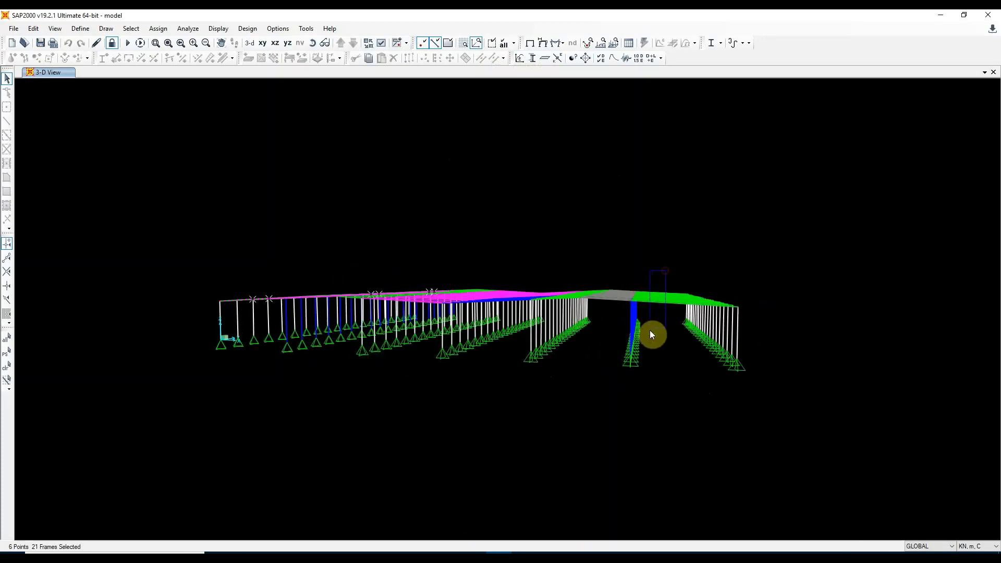
pyautogui.moveTo(650, 330); pyautogui.dragTo(636, 416)
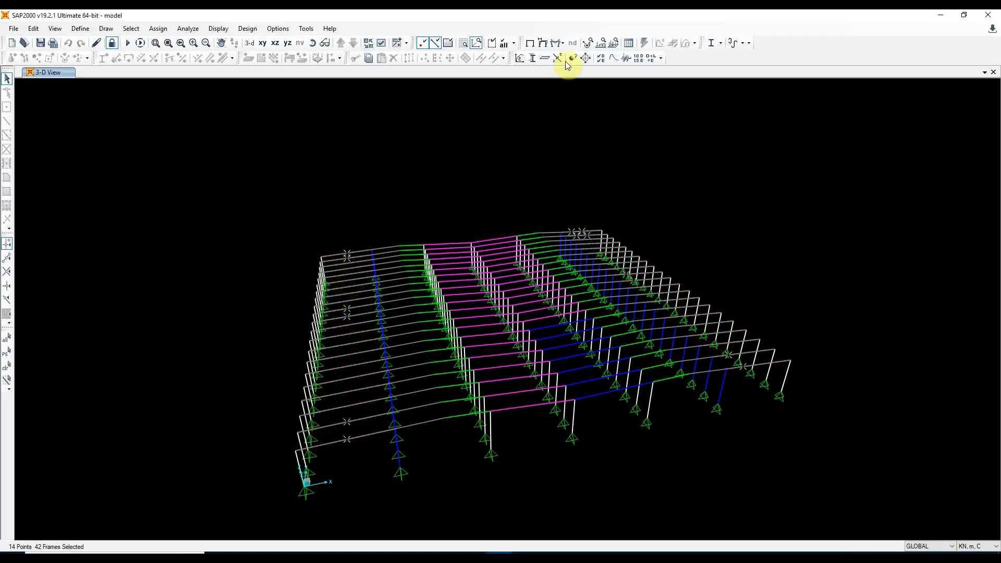
# Step: Load the CONNECTIONS named table set in the table chooser
pyautogui.click(628, 43)
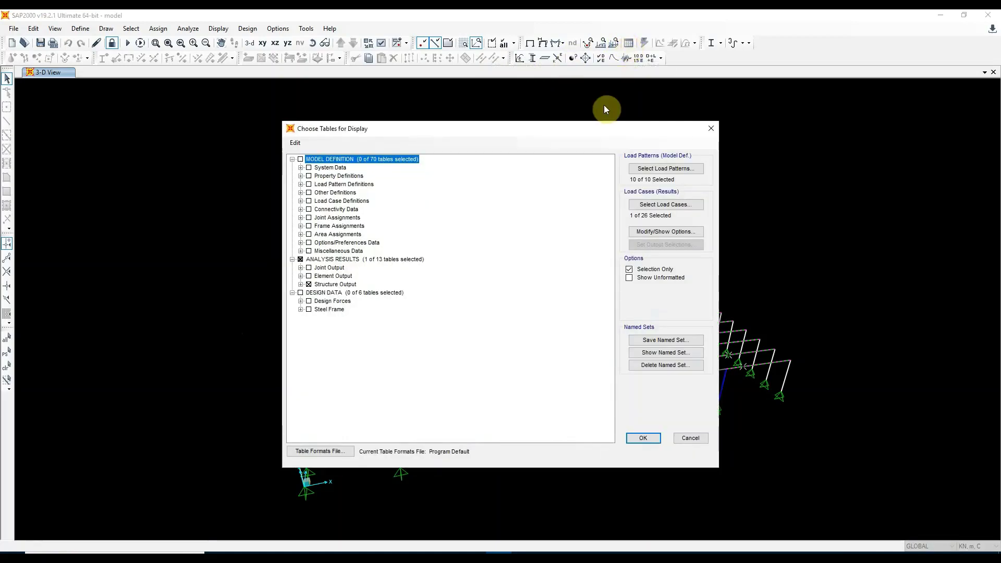
pyautogui.click(309, 284)
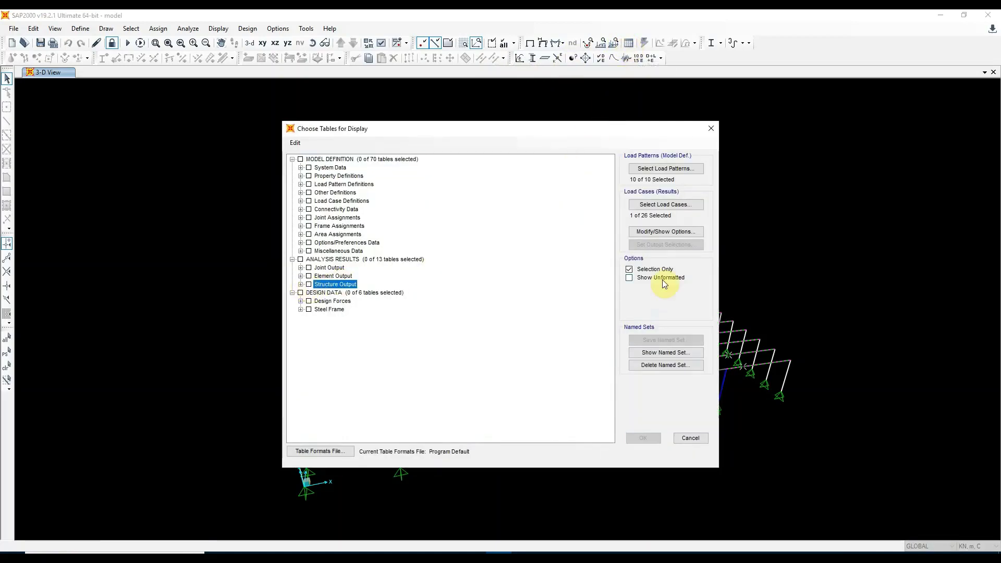
pyautogui.click(666, 352)
pyautogui.click(464, 264)
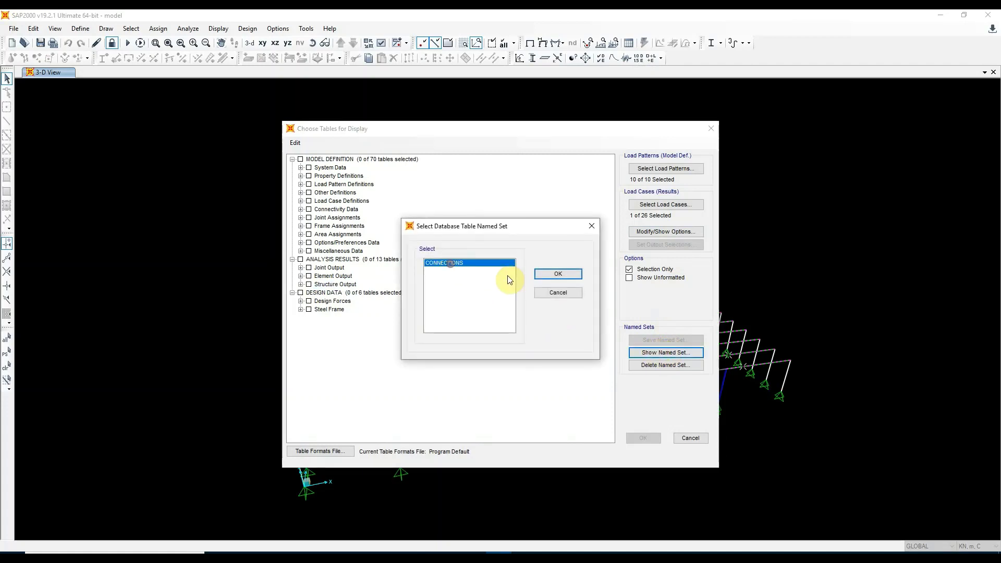
pyautogui.click(563, 273)
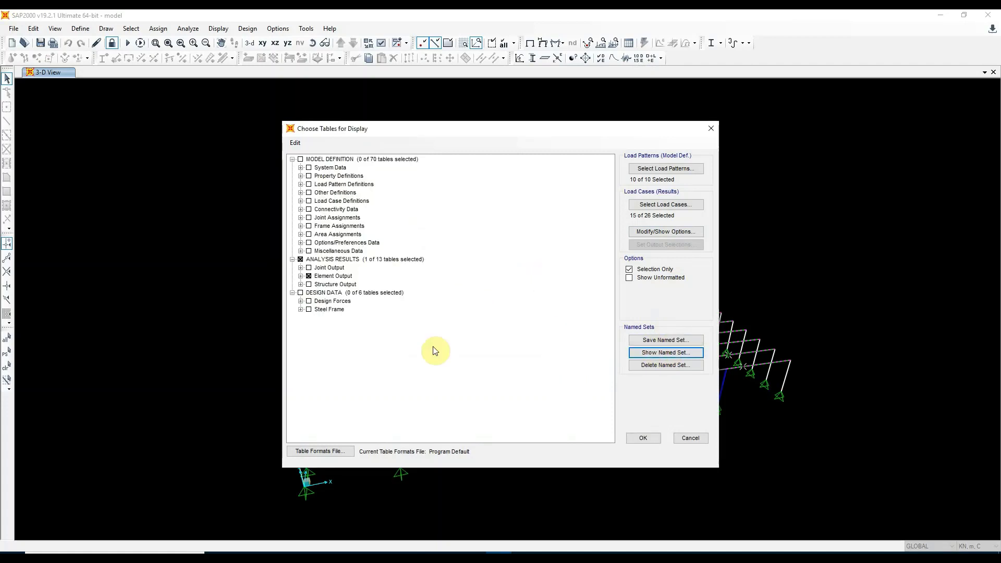
# Step: Display Element Forces - Frames for 15 load cases and export it to Excel
pyautogui.click(300, 275)
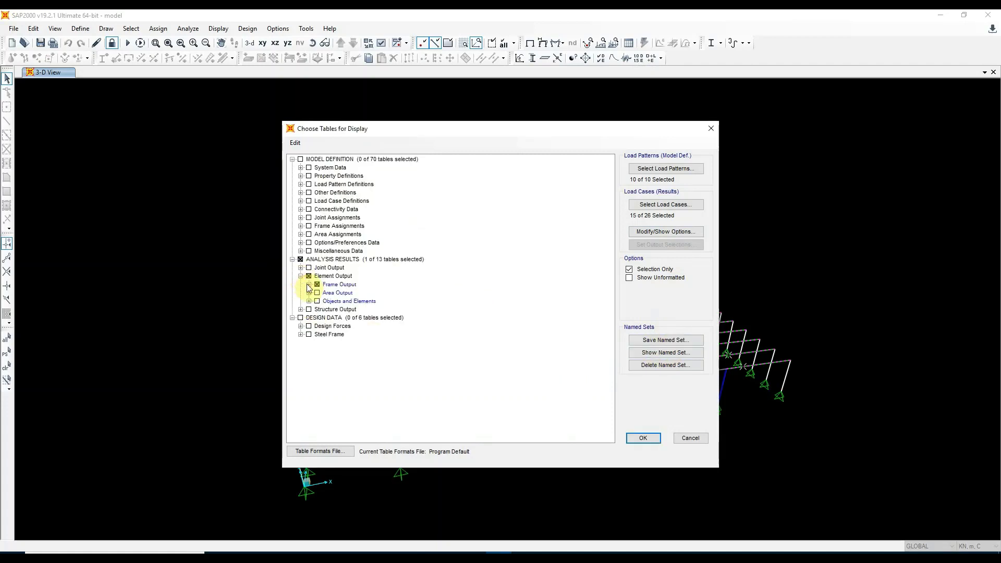
pyautogui.click(309, 284)
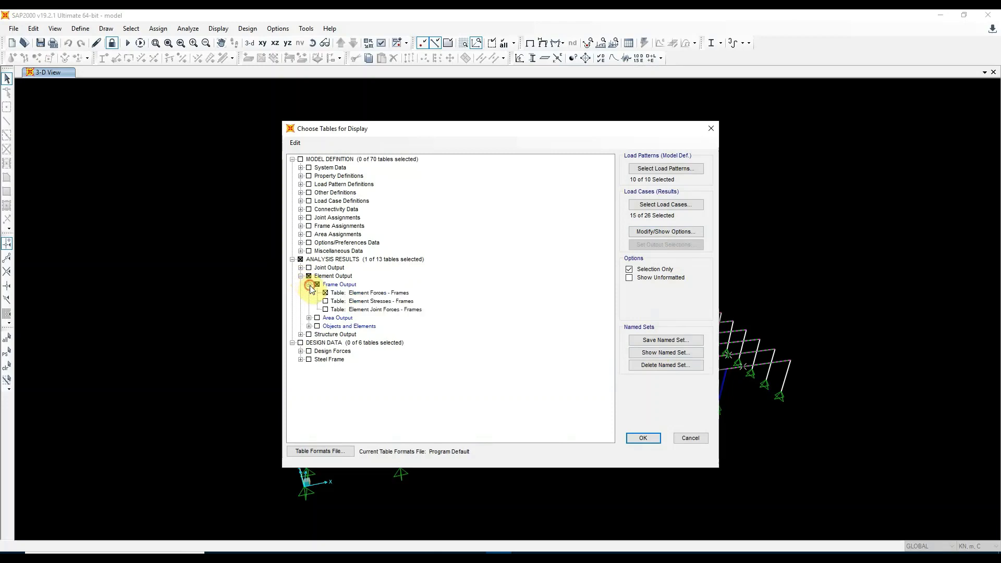
pyautogui.click(647, 206)
pyautogui.click(558, 274)
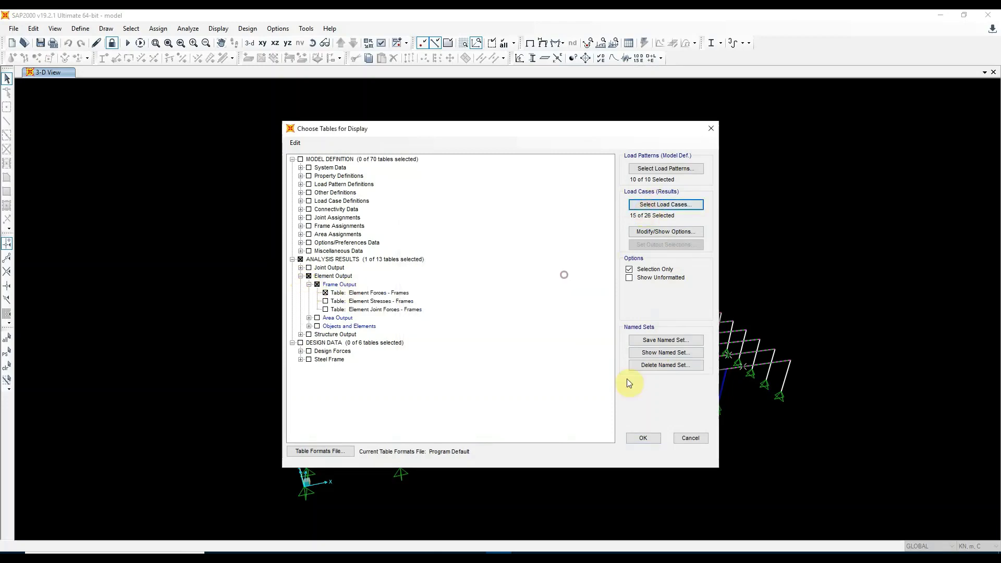
pyautogui.click(643, 438)
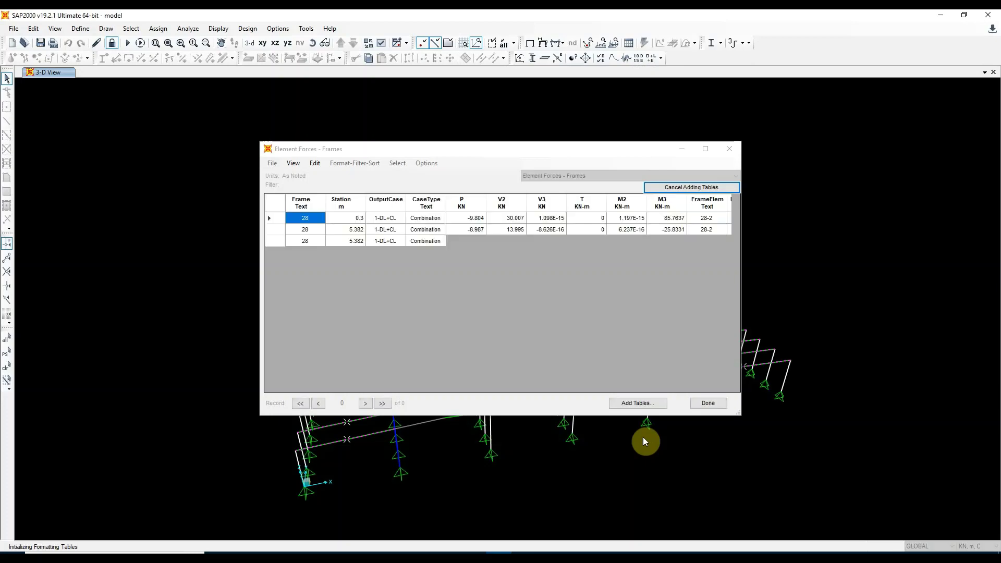
pyautogui.click(273, 165)
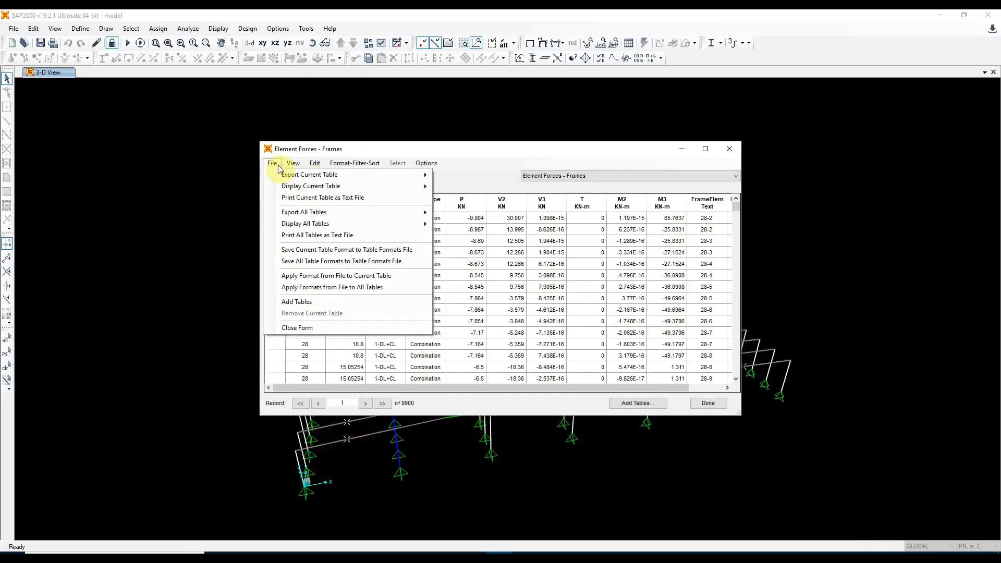
pyautogui.moveTo(310, 174)
pyautogui.click(444, 175)
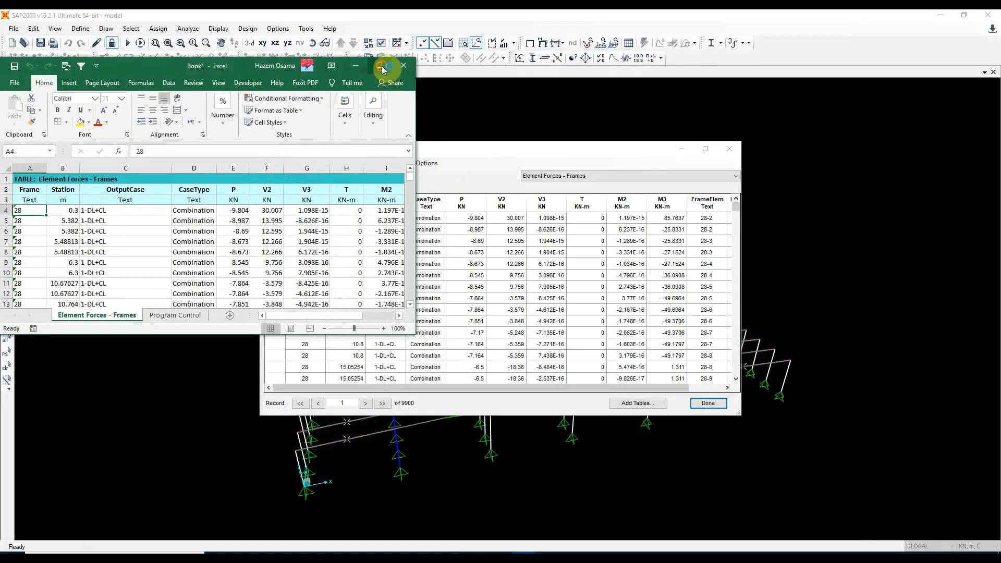
# Step: Copy columns A:L of the exported Book1 table into A1 of FILTER FORCES.xlsm
pyautogui.click(383, 70)
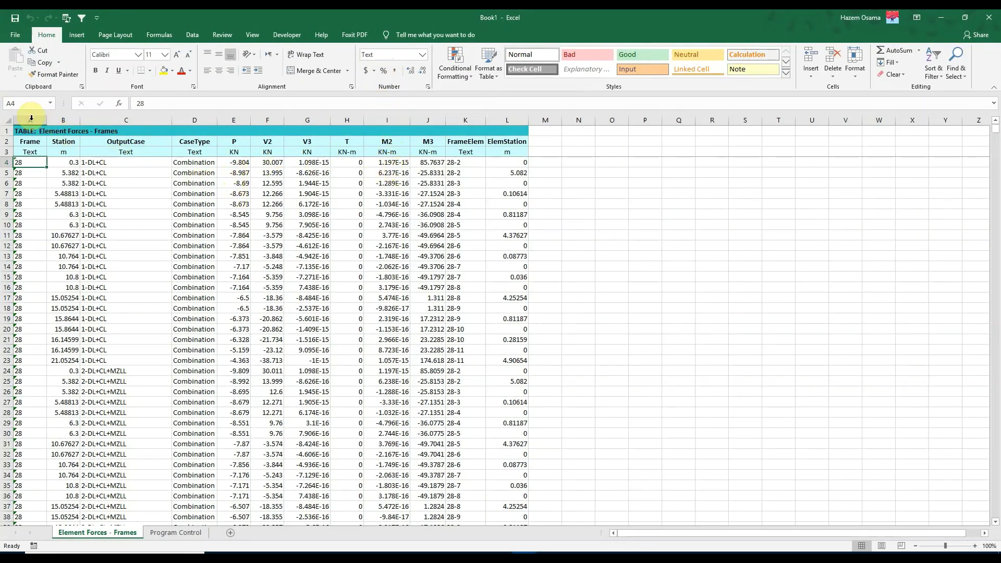
pyautogui.moveTo(30, 120); pyautogui.dragTo(498, 115)
pyautogui.hotkey('ctrl', 'c')
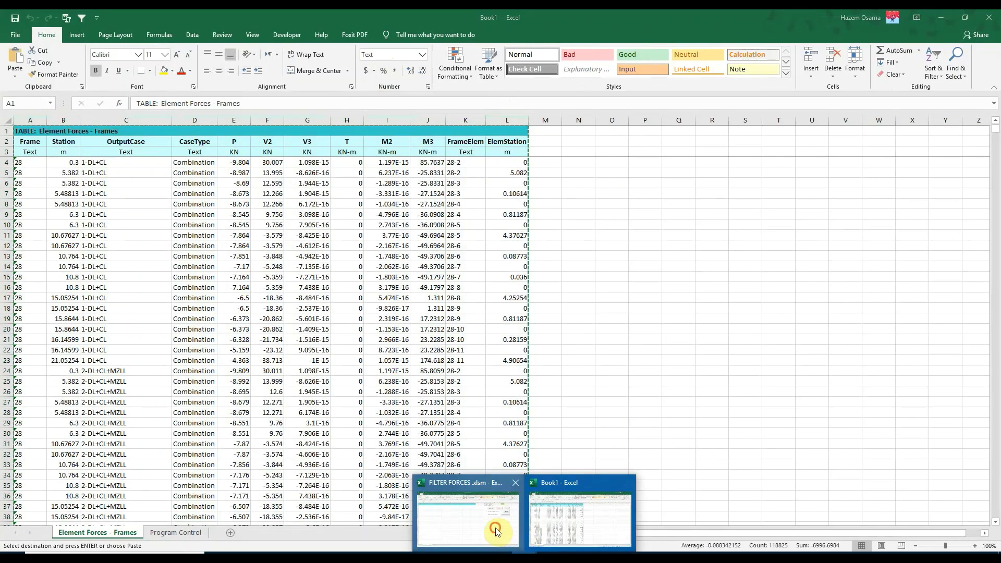
pyautogui.click(469, 500)
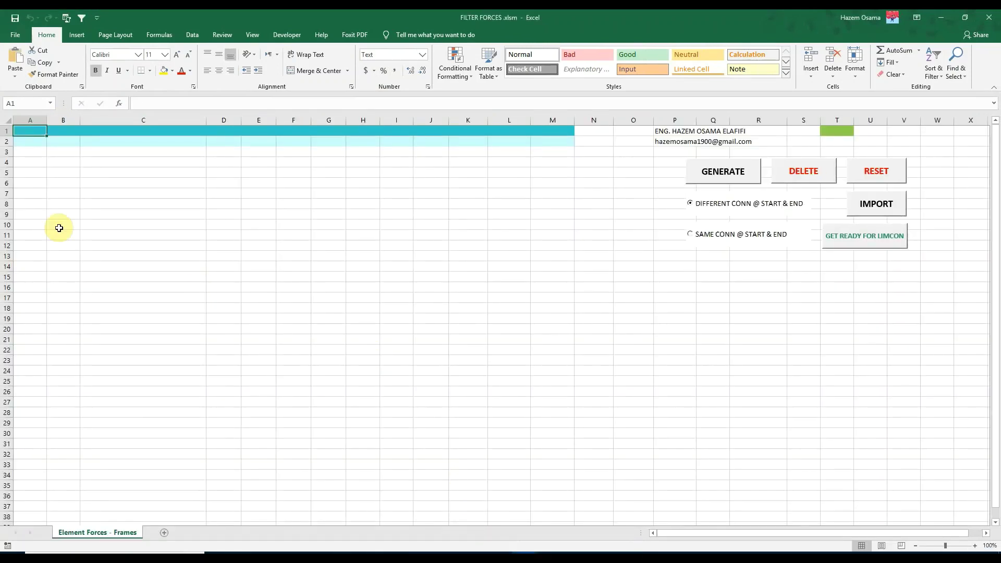
pyautogui.hotkey('ctrl', 'v')
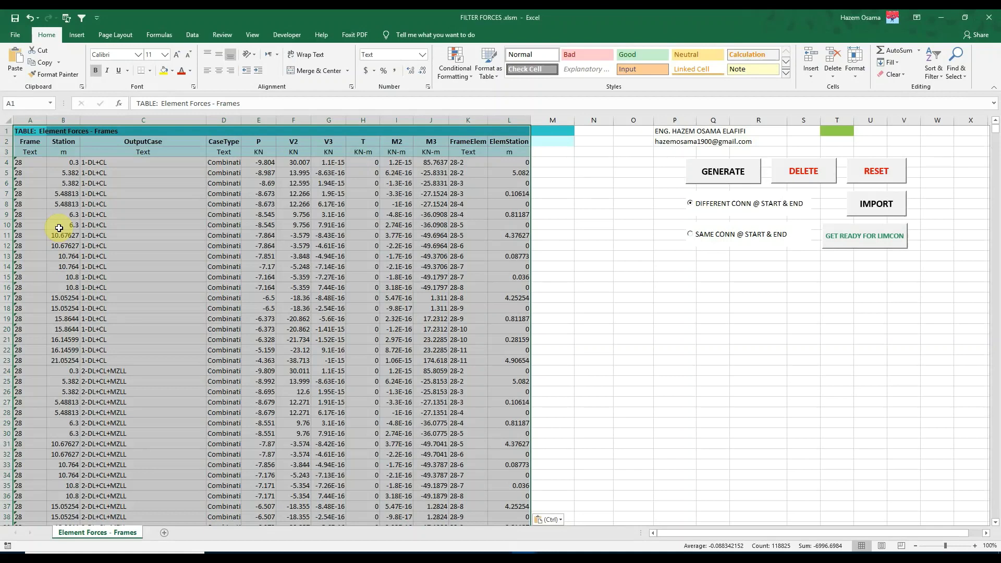
# Step: Run the filtering macro and review the FORCES @ START, FORCES @ END and FRAME-START & END sheets
pyautogui.click(700, 178)
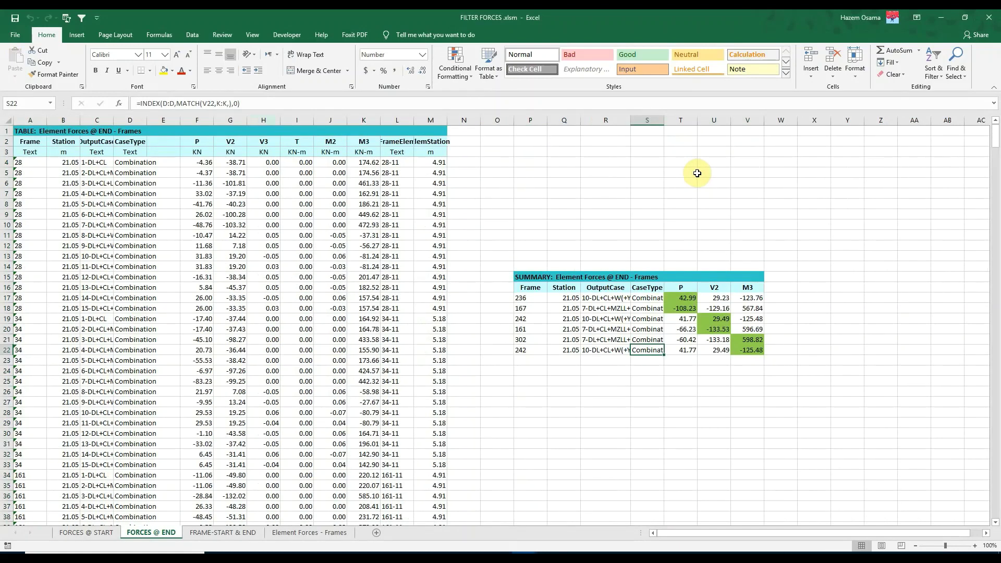
pyautogui.click(85, 532)
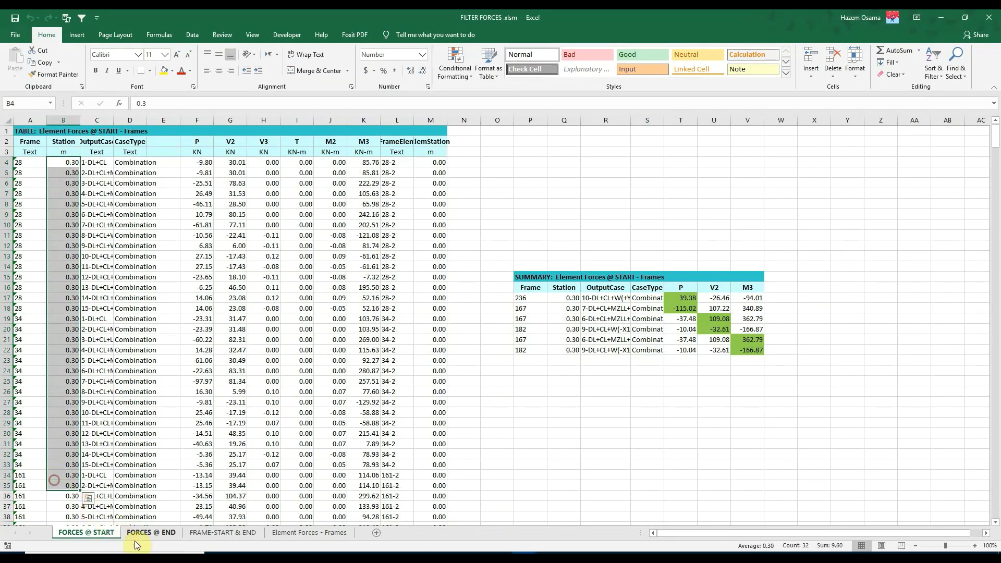
pyautogui.click(151, 532)
pyautogui.click(205, 534)
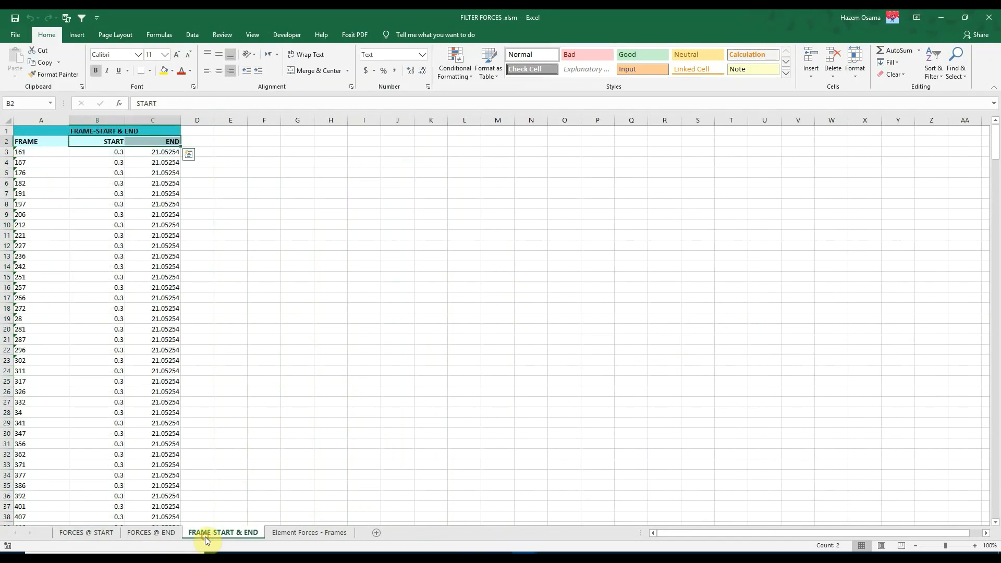
pyautogui.scroll(-2, 52, 178)
pyautogui.scroll(2, 51, 178)
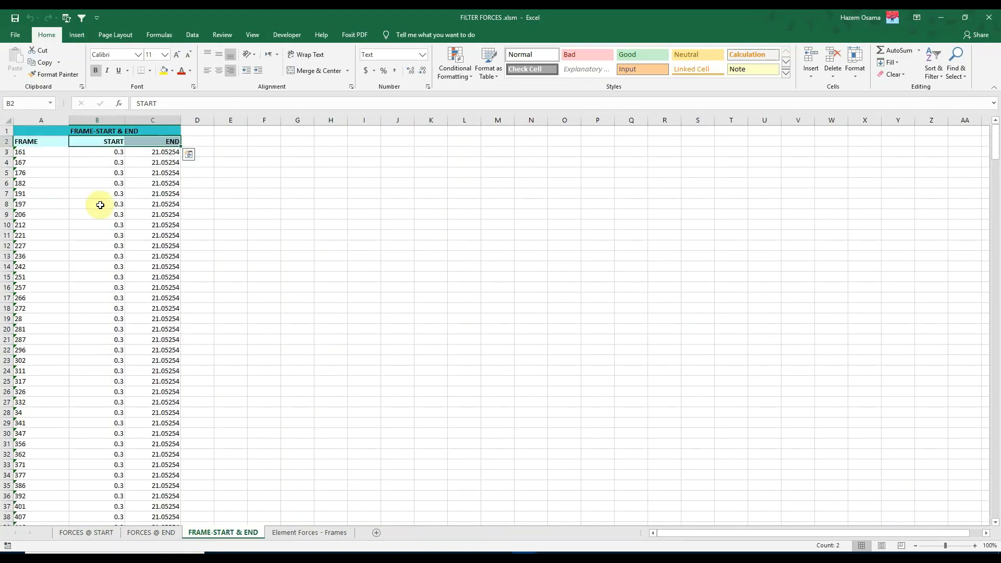
pyautogui.click(305, 532)
# Step: Run the GET READY FOR LIMCON macro and check the FORCES @ END sheet
pyautogui.click(98, 534)
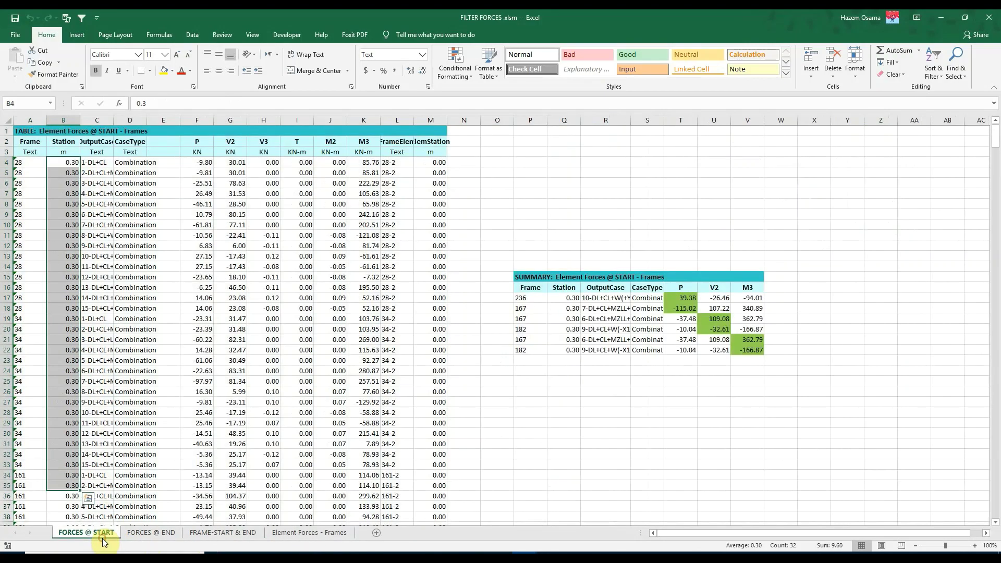
pyautogui.click(301, 535)
pyautogui.click(840, 244)
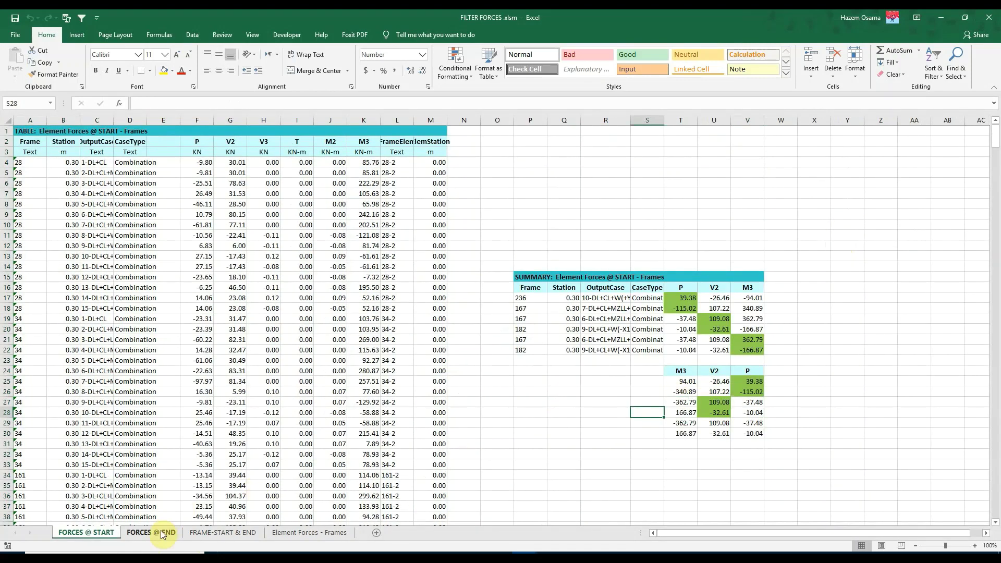
pyautogui.click(159, 532)
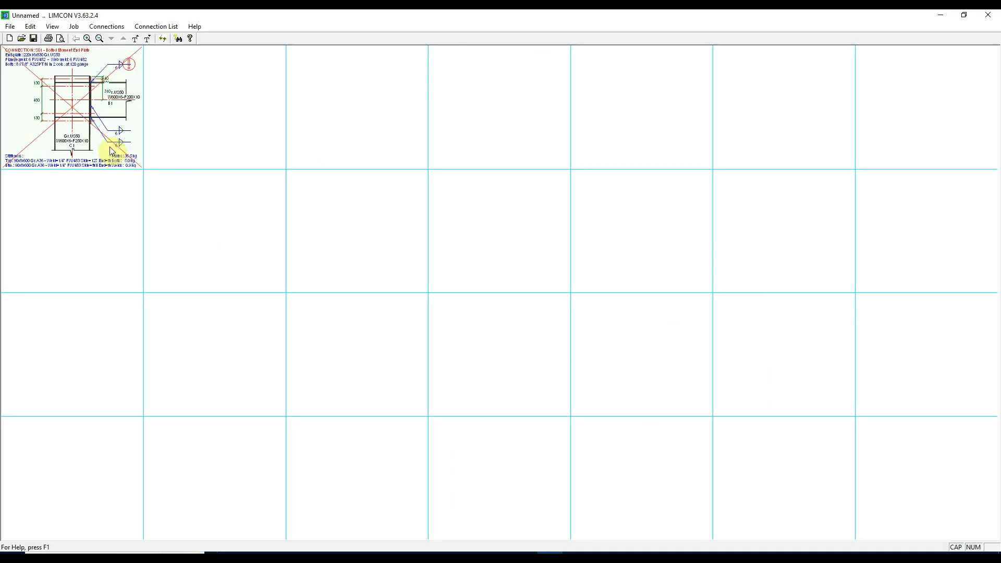
# Step: Copy the six M3, V2, P load rows from the FORCES @ START sheet
pyautogui.doubleClick(114, 151)
pyautogui.click(471, 532)
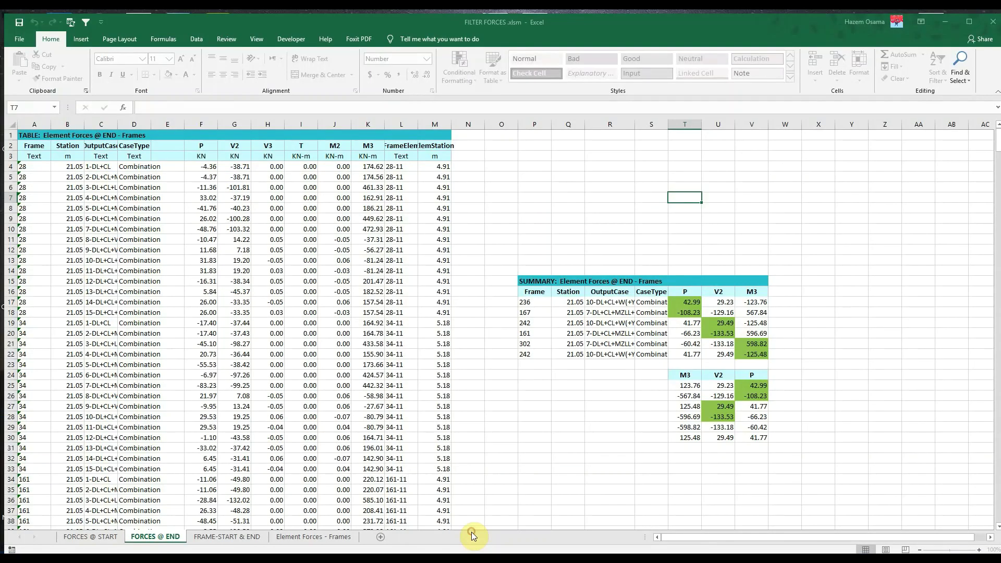
pyautogui.click(86, 532)
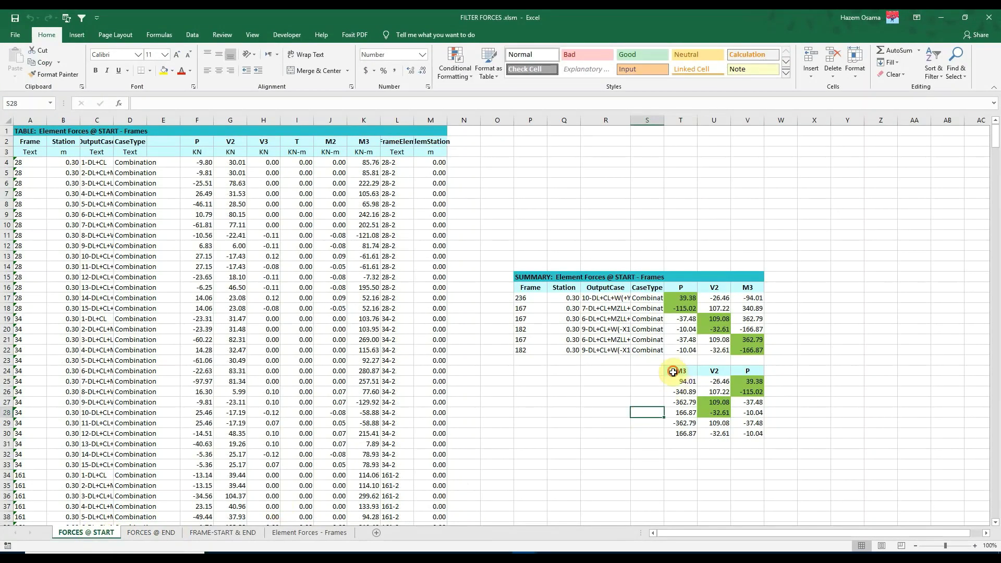
pyautogui.moveTo(677, 370); pyautogui.dragTo(750, 433)
pyautogui.moveTo(681, 381); pyautogui.dragTo(748, 433)
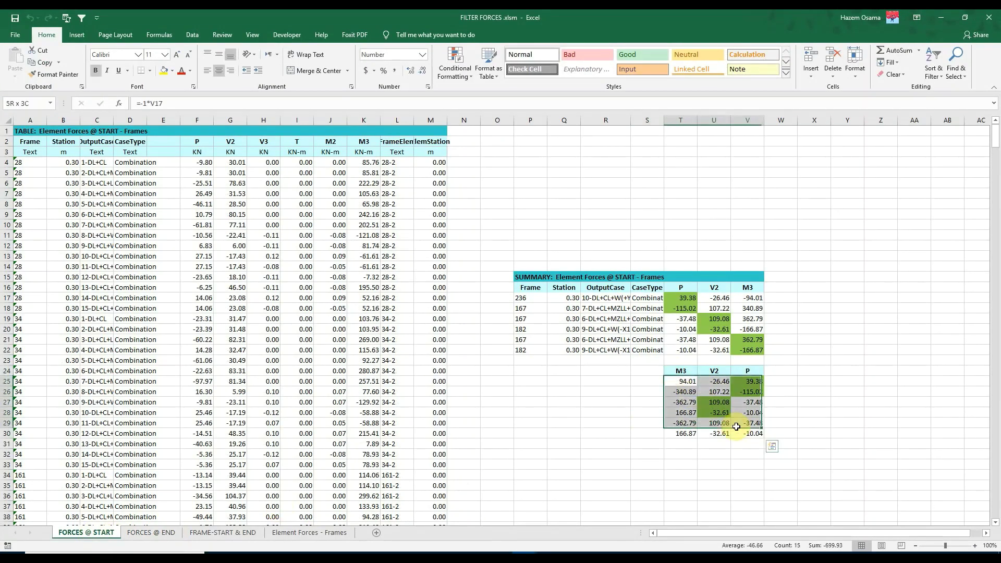
pyautogui.hotkey('ctrl', 'c')
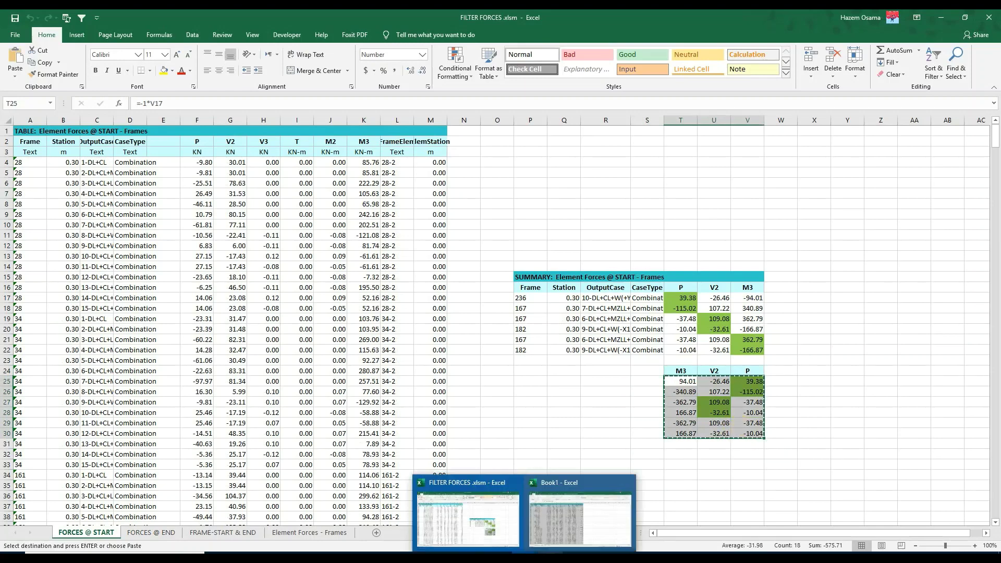
pyautogui.click(579, 513)
pyautogui.click(93, 534)
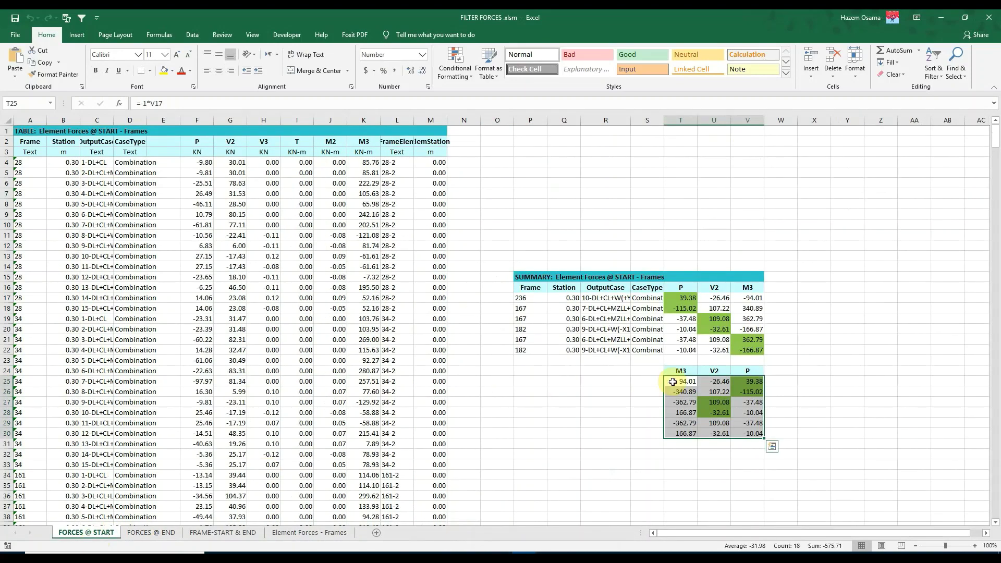
pyautogui.hotkey('ctrl', 'v')
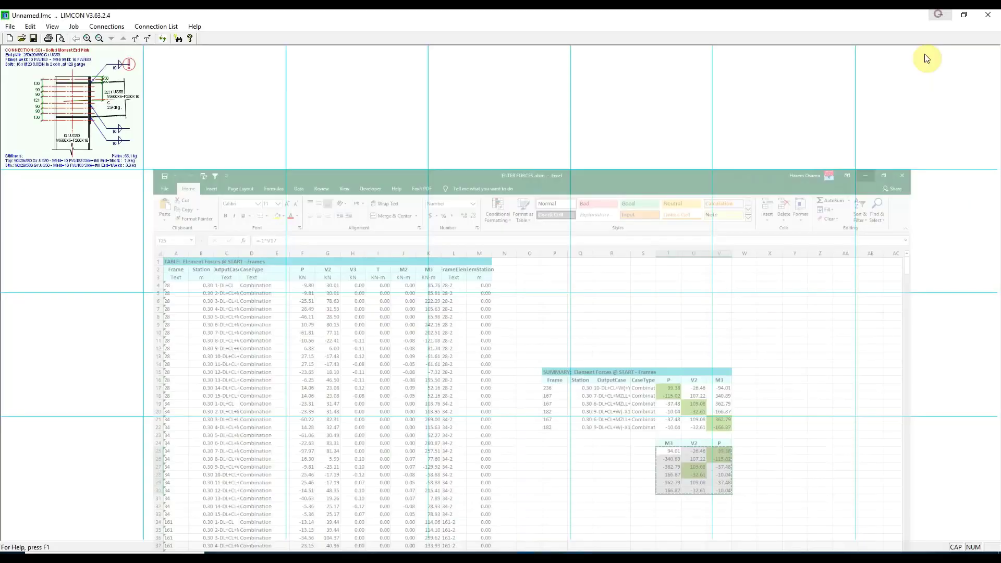
# Step: Paste the six load cases into connection S01's Design loads table and accept the changes
pyautogui.doubleClick(80, 117)
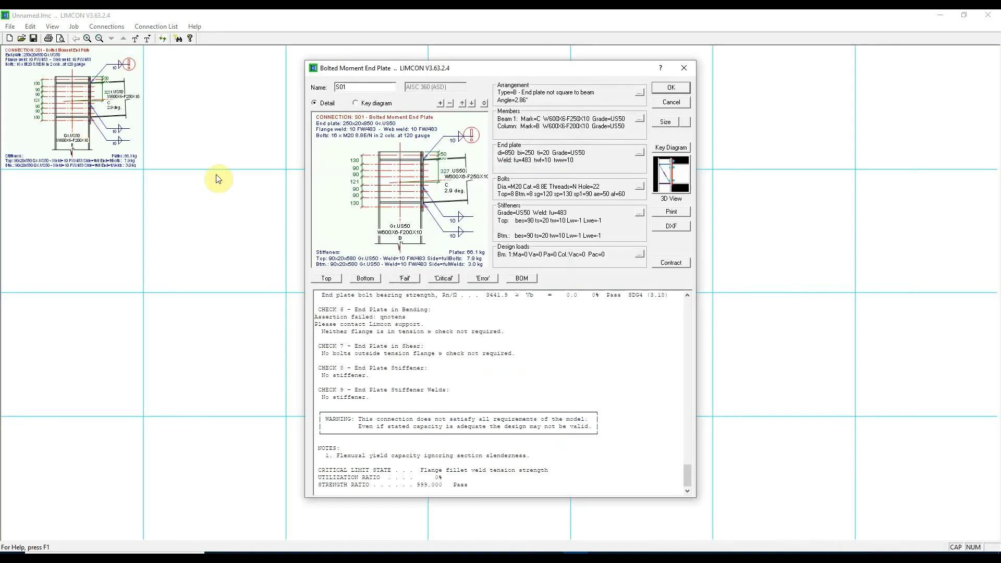
pyautogui.click(640, 252)
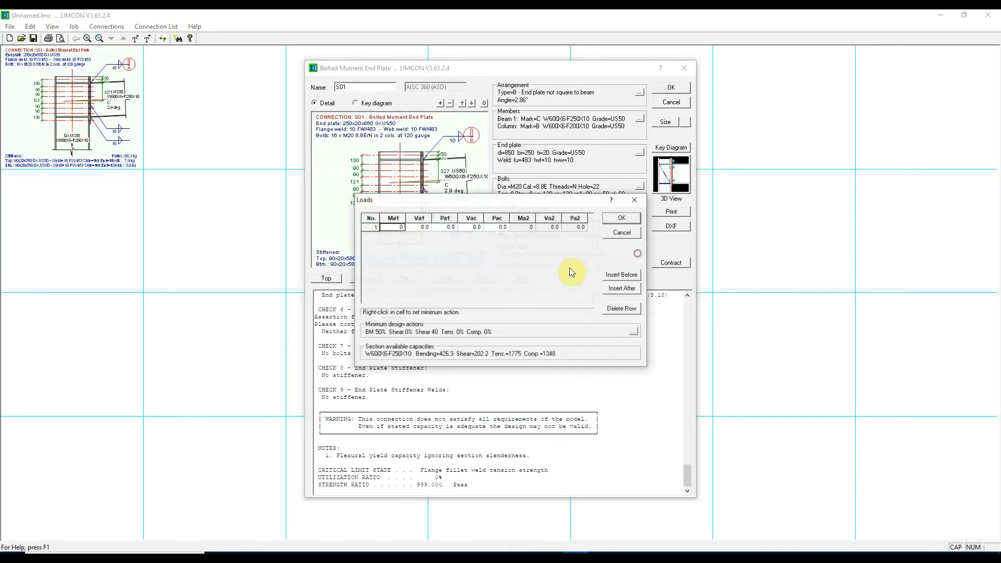
pyautogui.click(395, 228)
pyautogui.hotkey('ctrl', 'v')
pyautogui.click(615, 217)
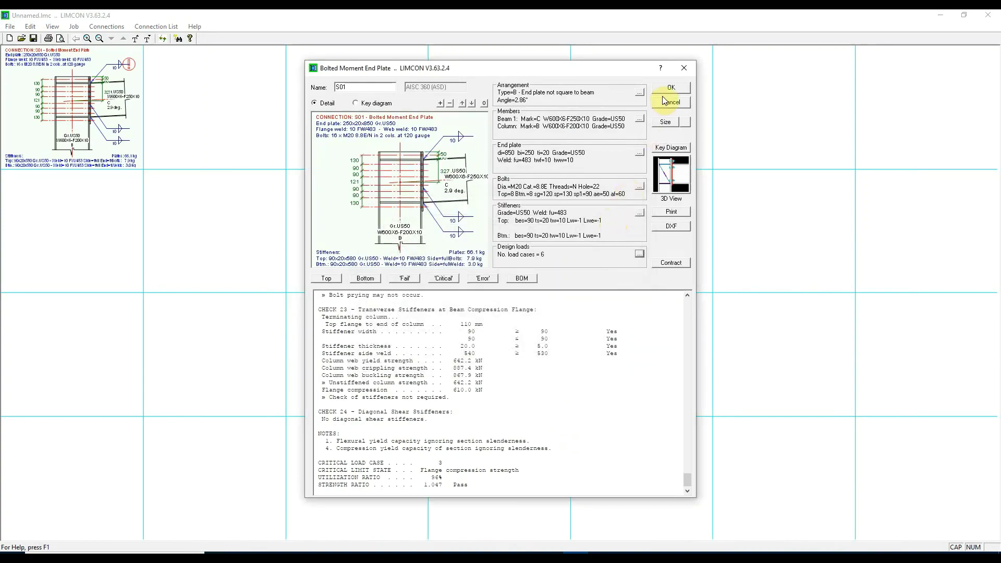
pyautogui.click(667, 88)
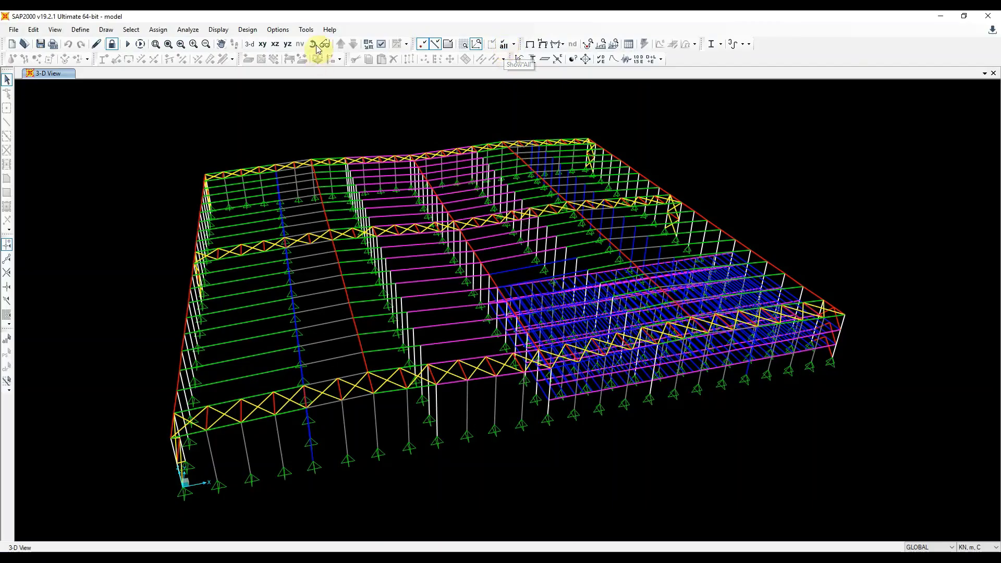
# Step: Show one level's framing in 3-D and select all 444 W300x5 - F125x8 frames
pyautogui.click(263, 44)
pyautogui.click(250, 44)
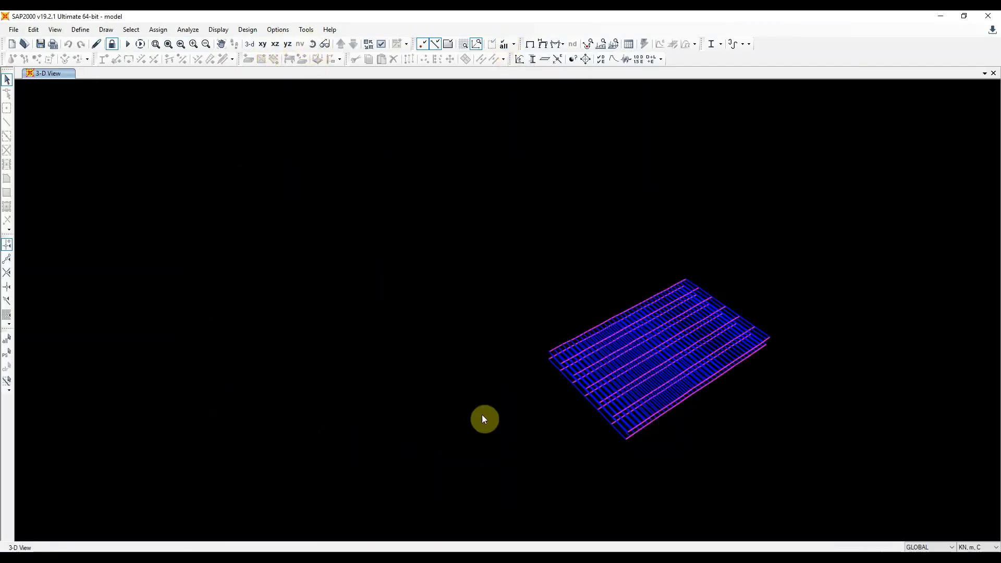
pyautogui.hotkey('alt', 's')
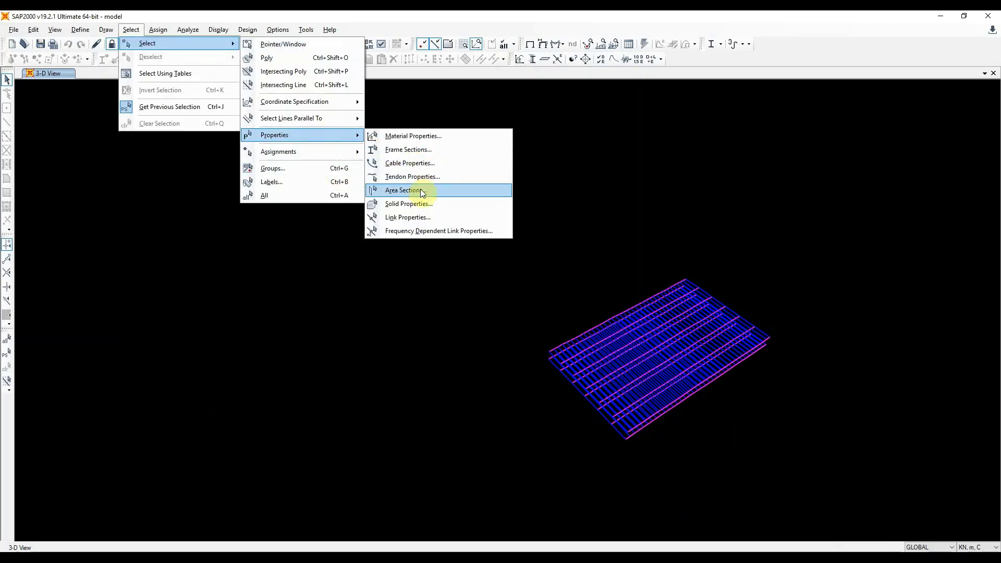
pyautogui.click(425, 149)
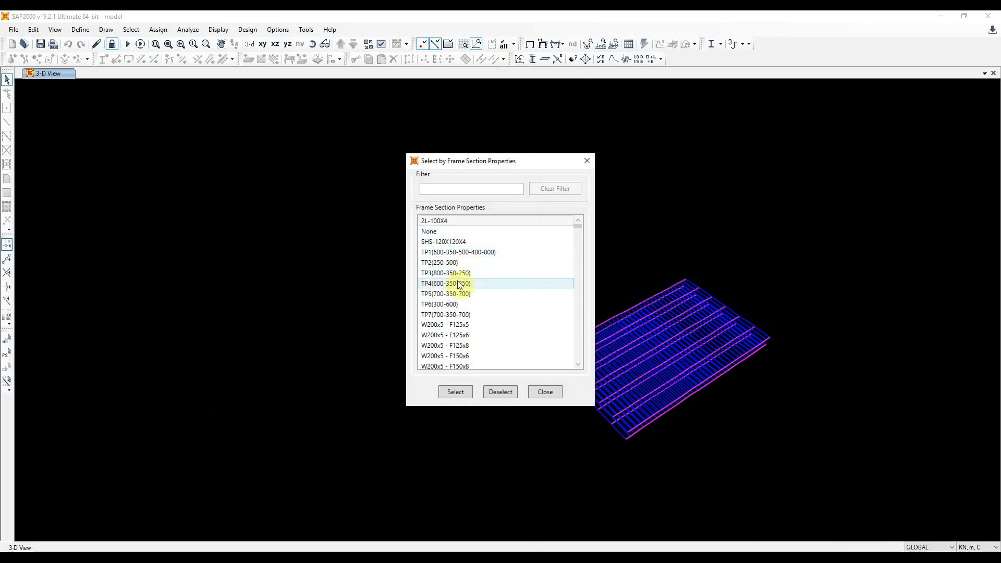
pyautogui.click(467, 189)
pyautogui.write('W')
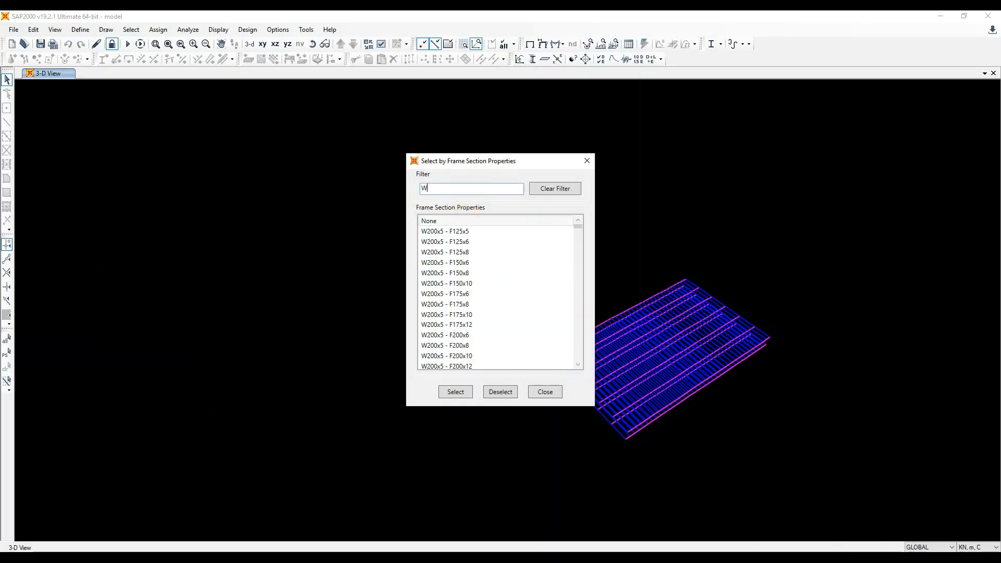
pyautogui.write('300')
pyautogui.click(469, 253)
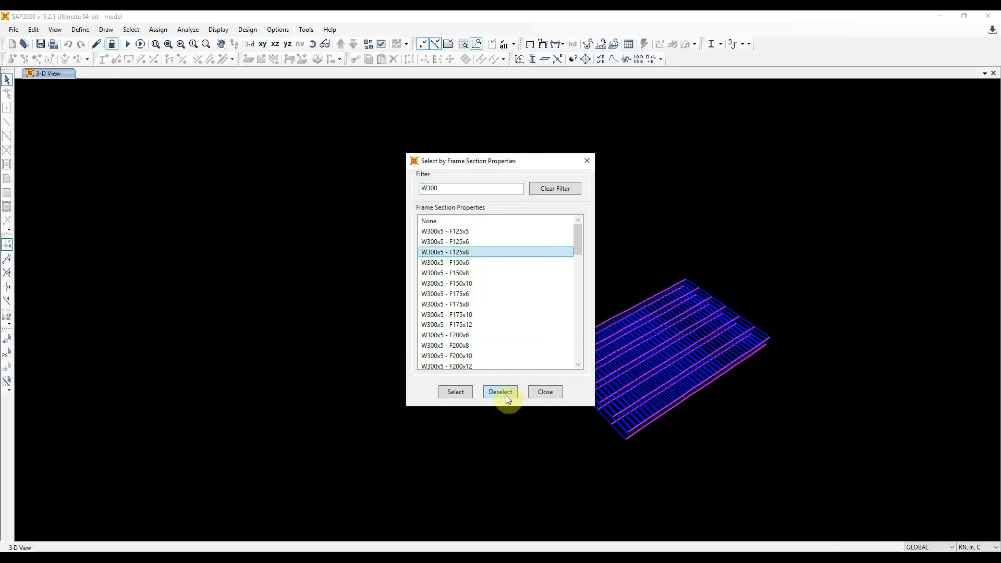
pyautogui.click(456, 391)
pyautogui.click(543, 395)
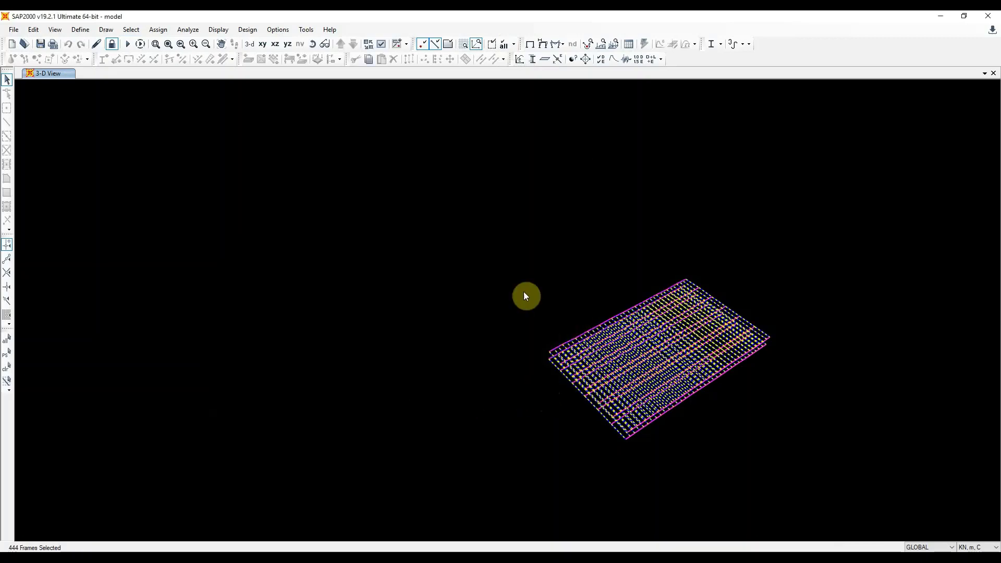
# Step: Load the CONNECTIONS table set and display Element Forces - Frames with 86610 records
pyautogui.click(629, 44)
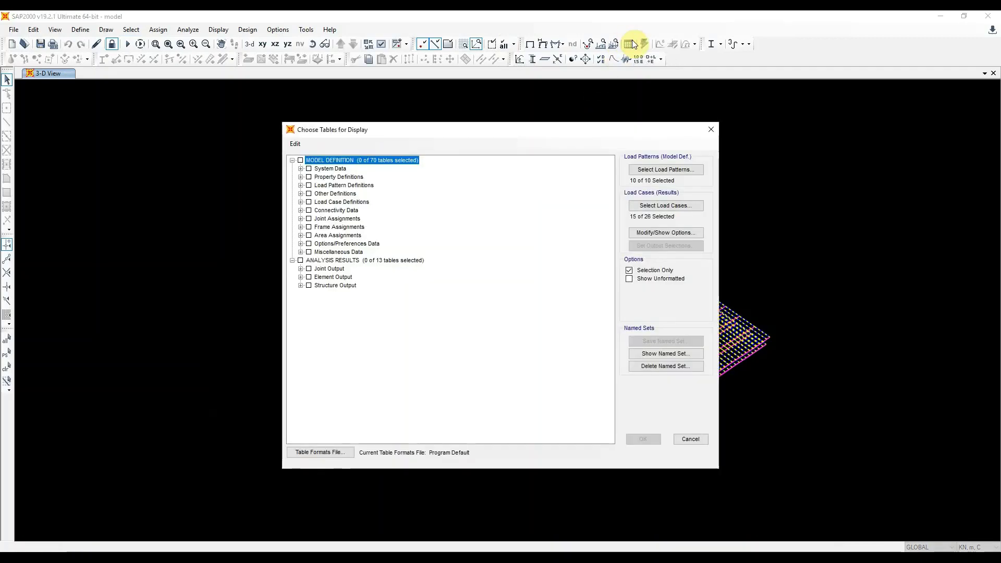
pyautogui.click(657, 356)
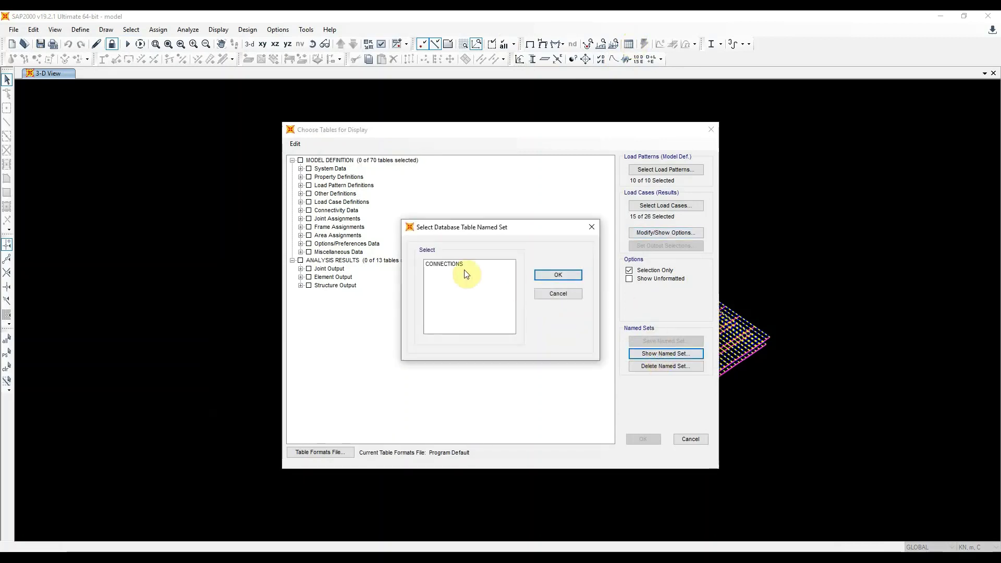
pyautogui.click(456, 266)
pyautogui.click(556, 275)
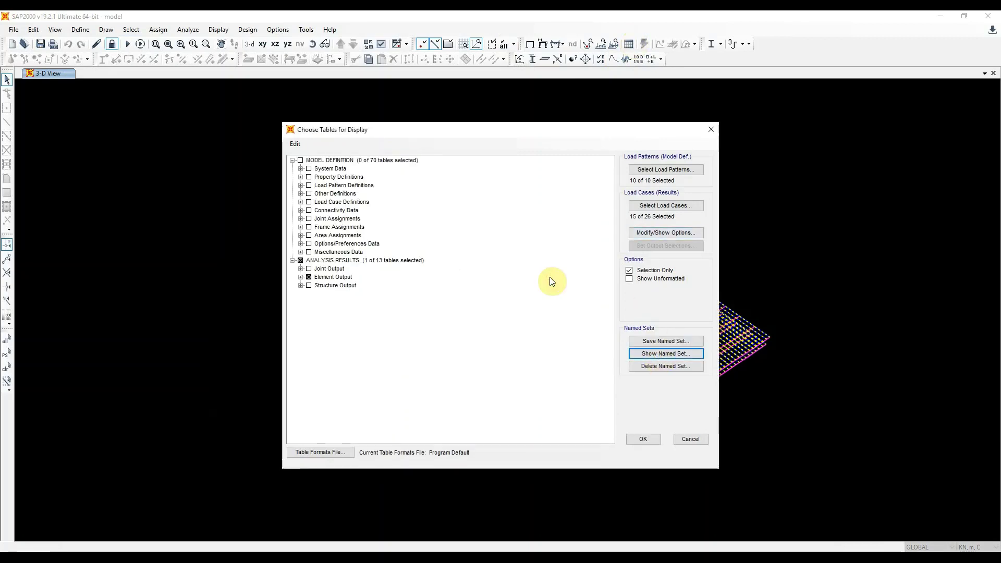
pyautogui.click(646, 440)
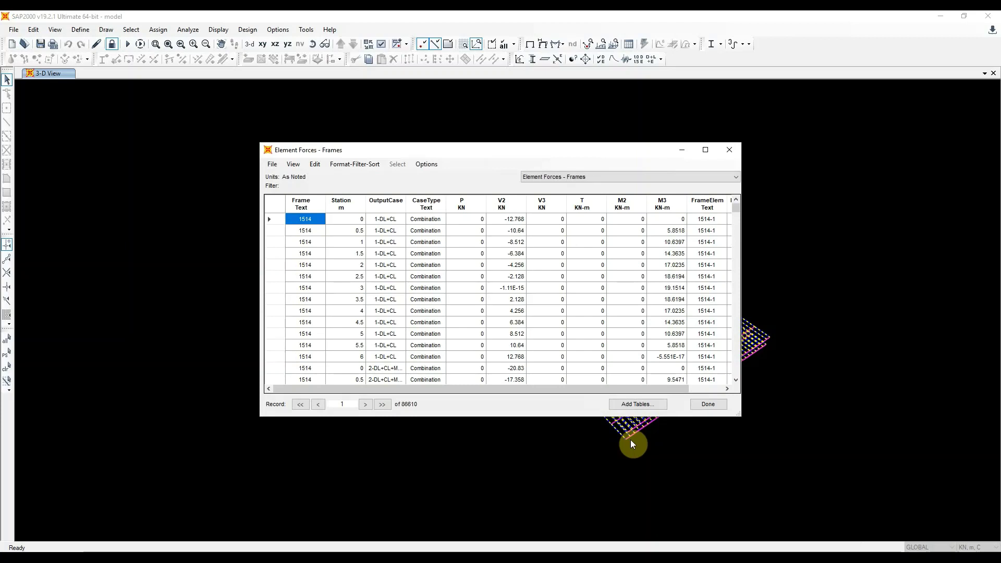
# Step: Export the Element Forces - Frames table to a new Excel workbook, Book1
pyautogui.click(273, 164)
pyautogui.click(272, 165)
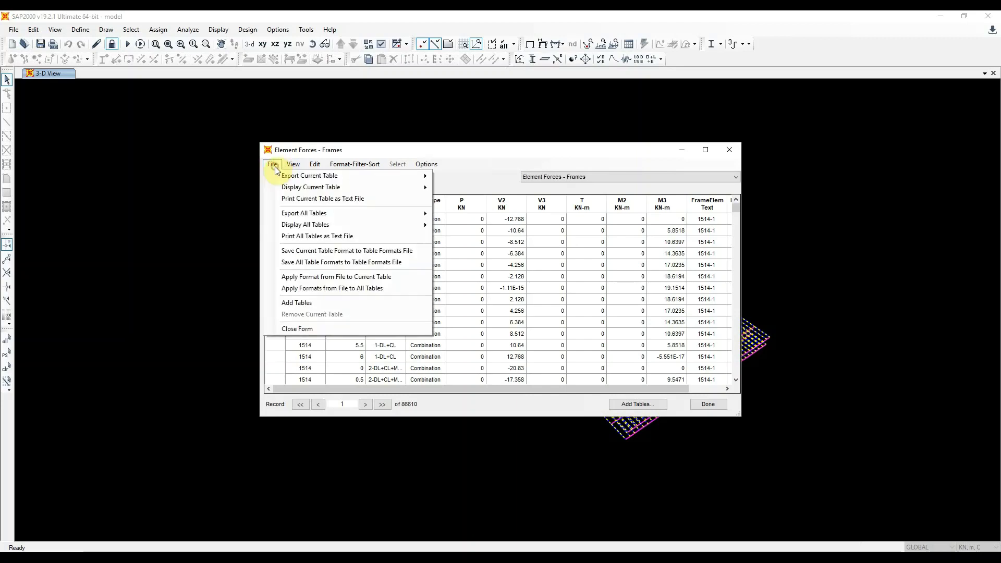
pyautogui.click(454, 175)
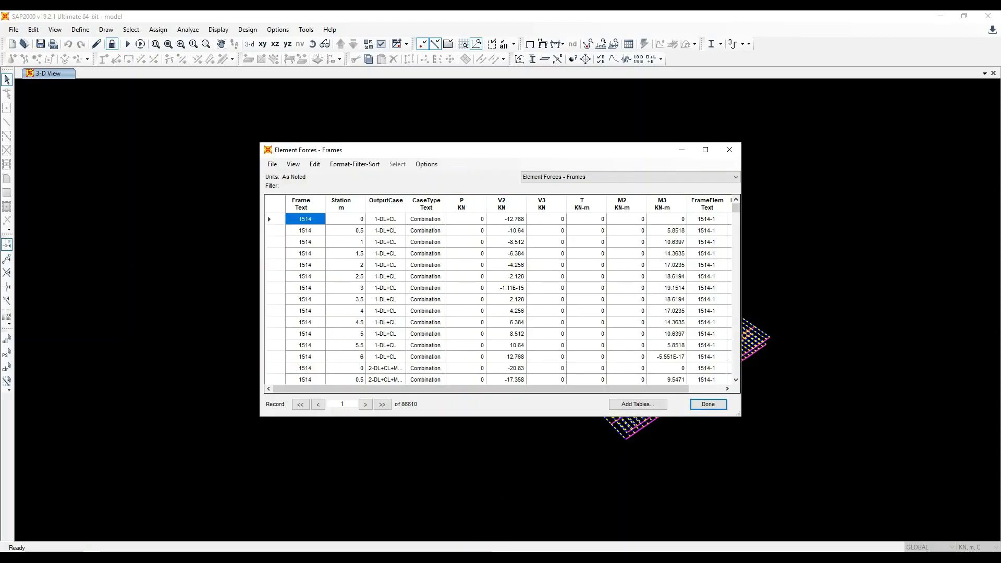
pyautogui.click(493, 556)
pyautogui.moveTo(528, 516)
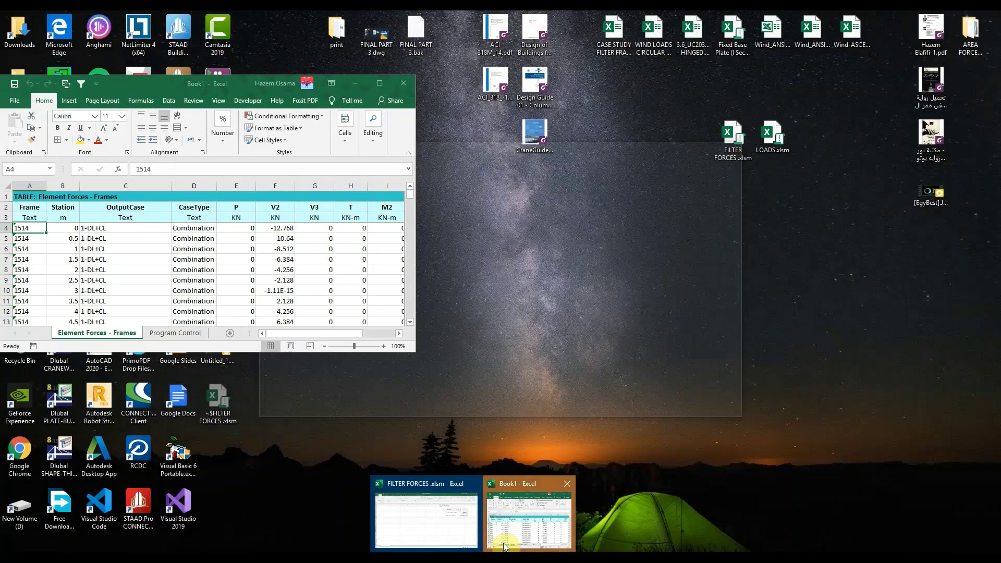
# Step: Copy columns A to L of the Book1 force table and bring up FILTER FORCES.xlsm
pyautogui.click(504, 546)
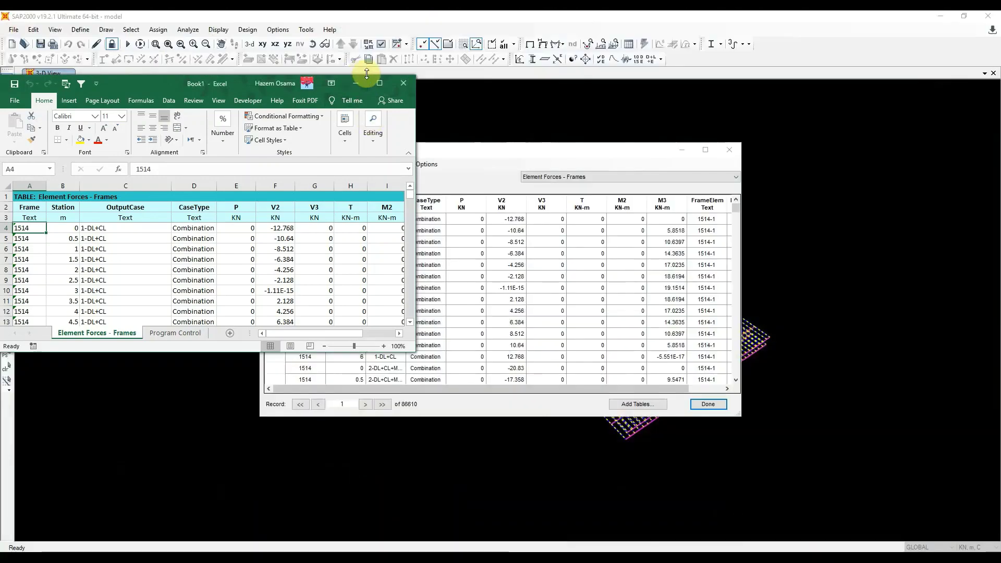
pyautogui.click(376, 88)
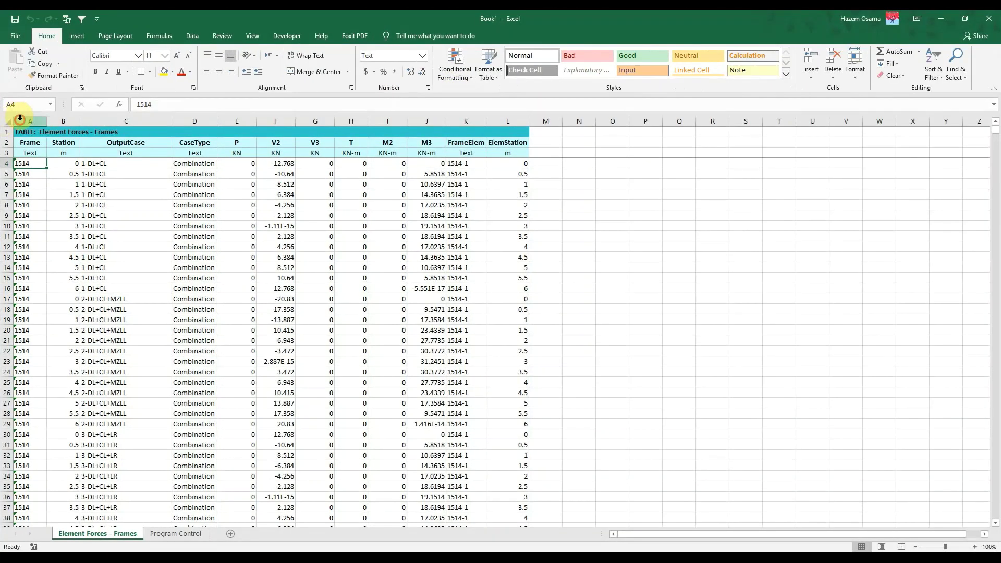
pyautogui.moveTo(29, 121); pyautogui.dragTo(506, 128)
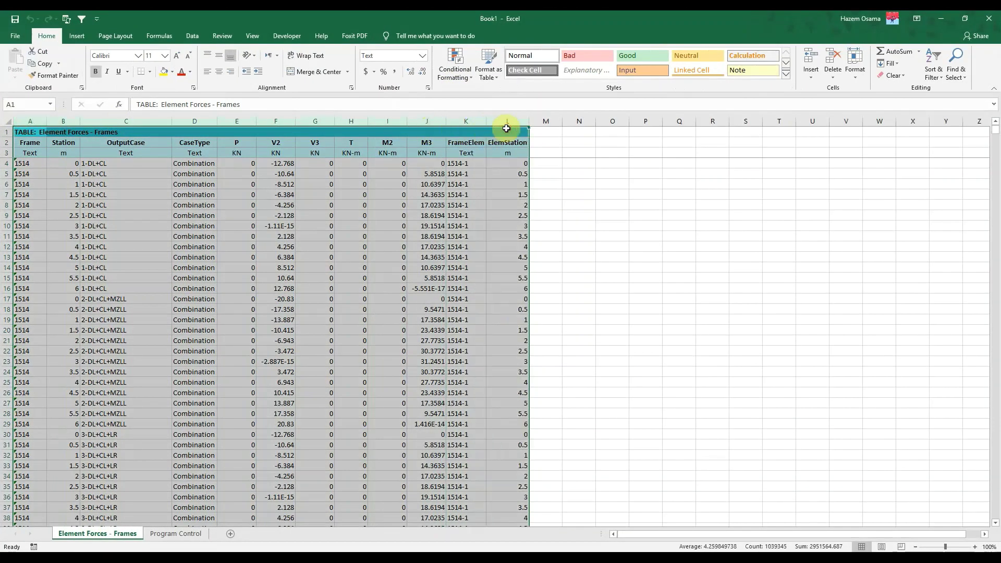
pyautogui.hotkey('ctrl', 'c')
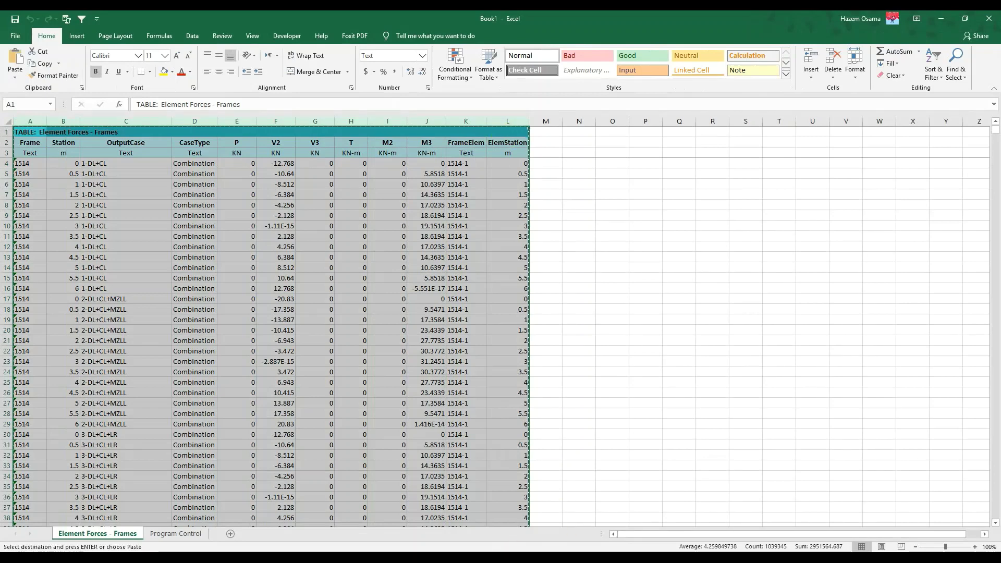
pyautogui.click(440, 532)
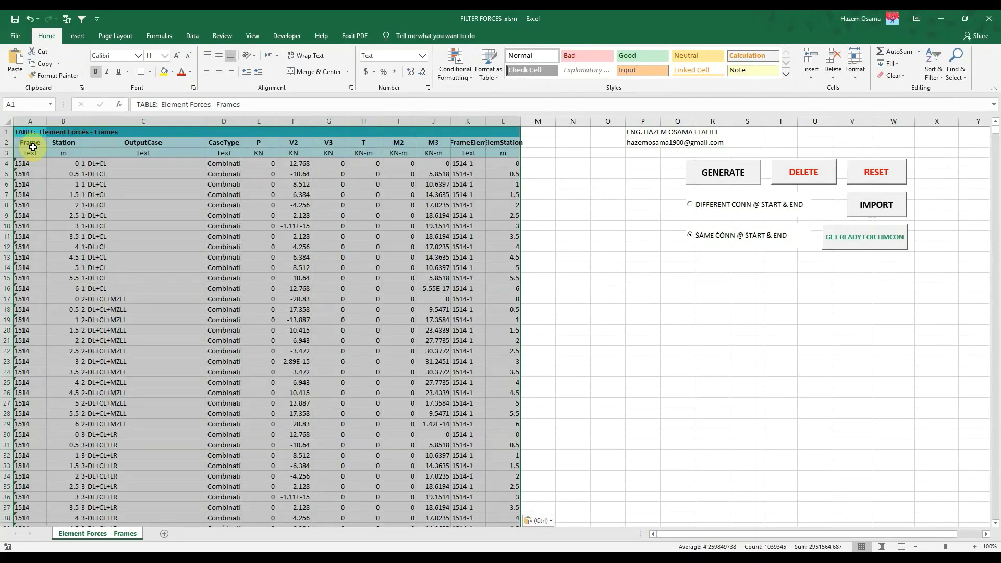
# Step: Choose SAME CONN @ START & END and run GENERATE to build the force summaries
pyautogui.click(715, 237)
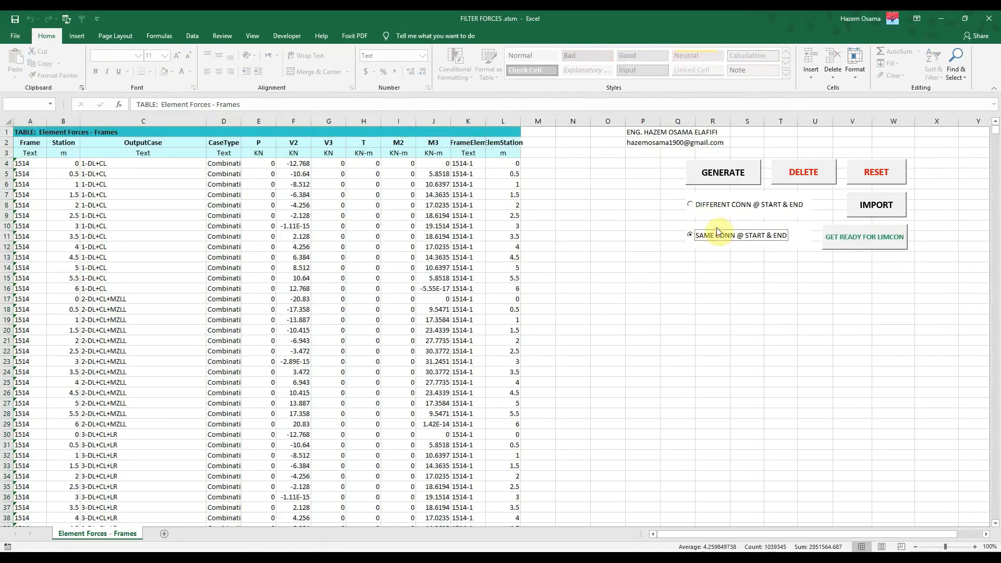
pyautogui.click(722, 181)
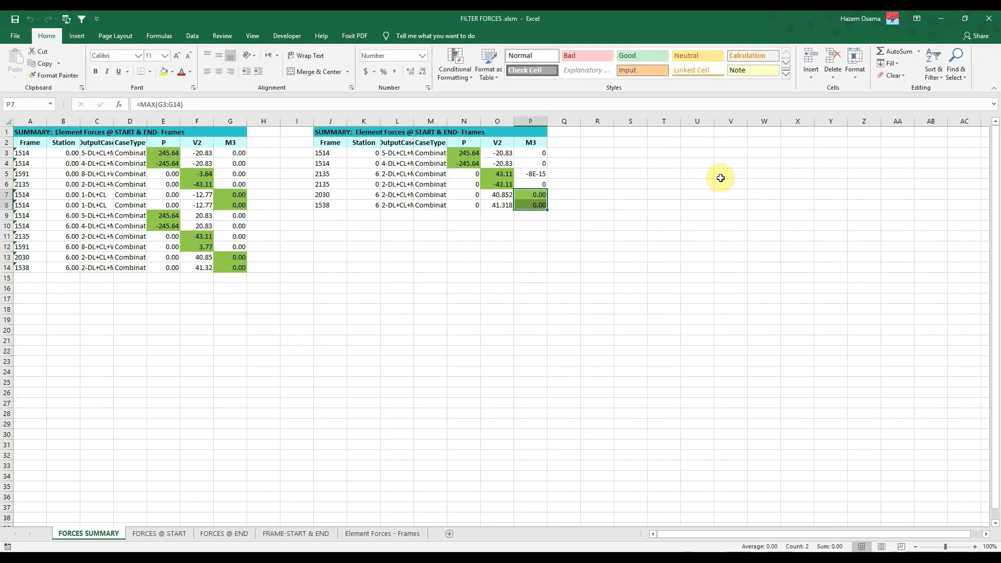
# Step: Run GET READY FOR LIMCON on Element Forces - Frames and review the FORCES @ START and FORCES @ END sheets
pyautogui.click(380, 534)
pyautogui.click(861, 237)
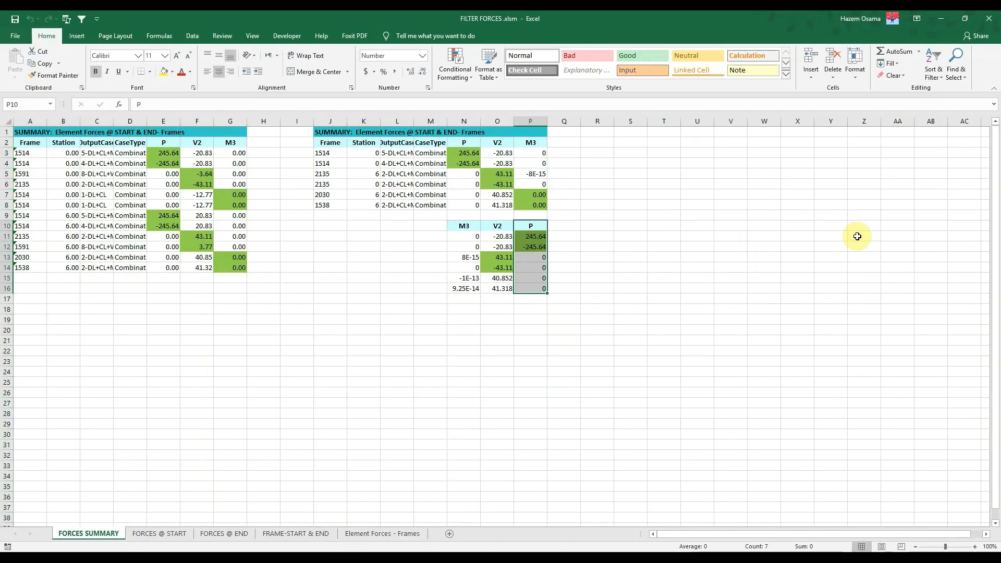
pyautogui.click(158, 535)
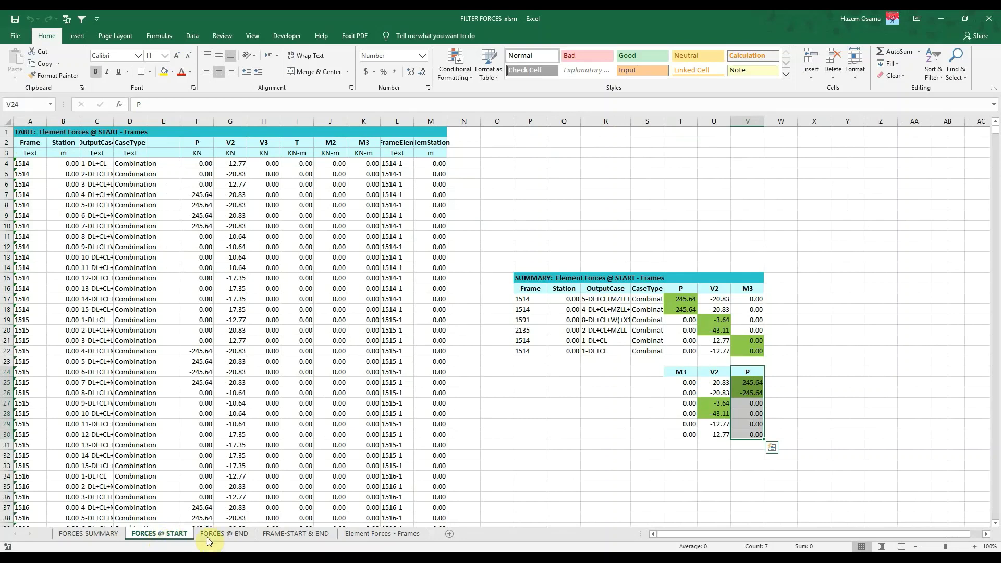
pyautogui.click(228, 536)
pyautogui.click(163, 534)
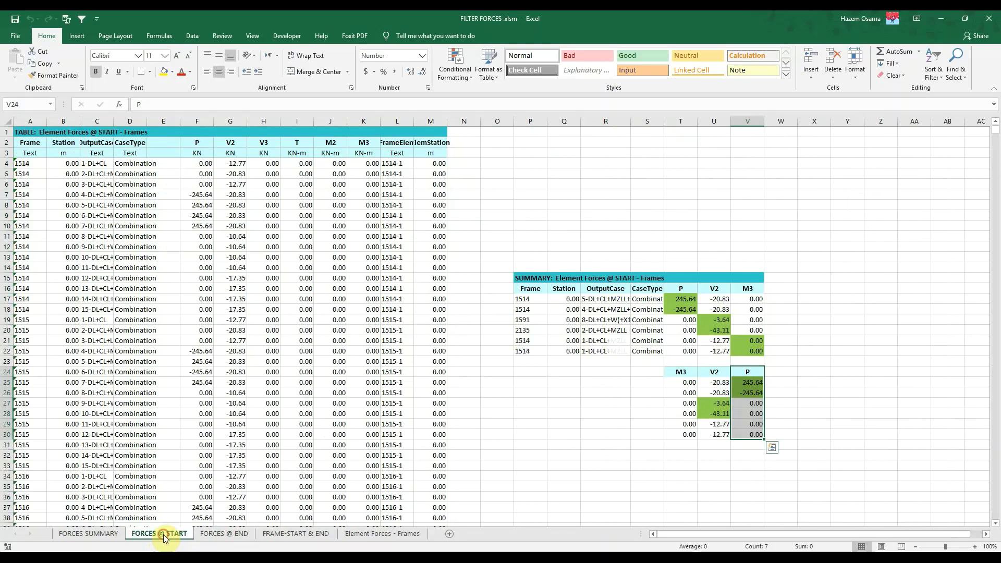
pyautogui.click(107, 534)
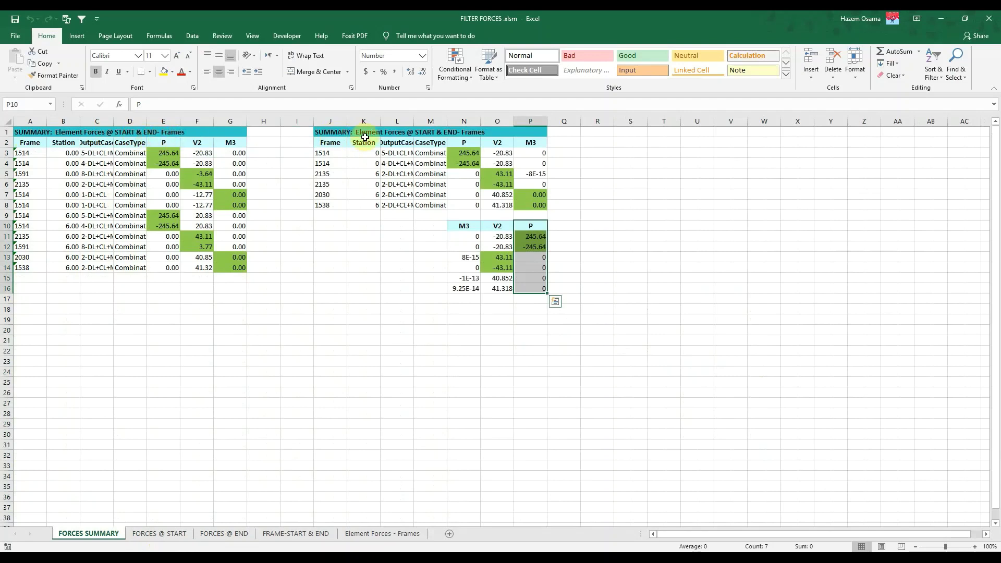
# Step: Copy the LIMCON-ready M3, V2, P load values from the FORCES SUMMARY sheet
pyautogui.press('Escape')
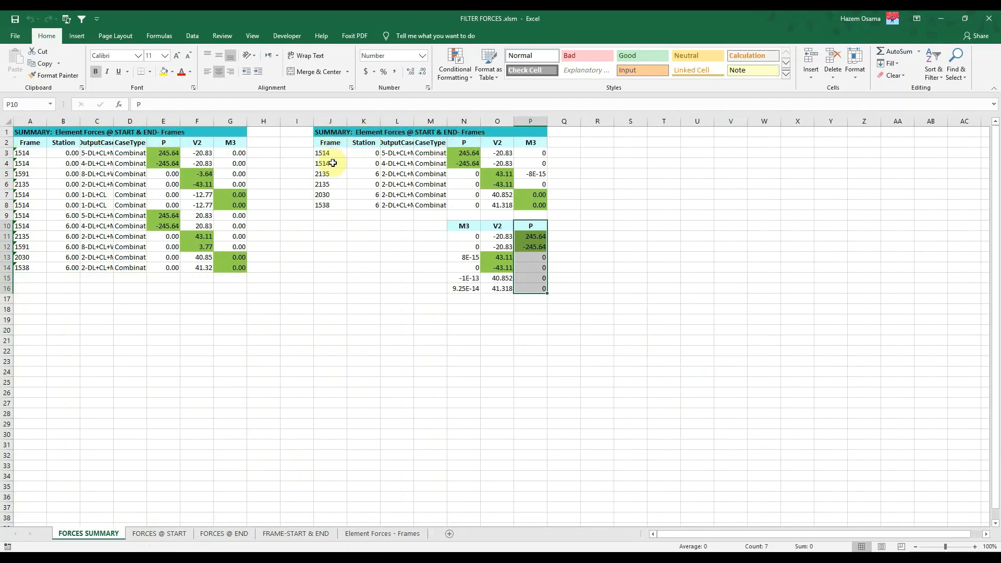
pyautogui.hotkey('ctrl', 'c')
pyautogui.hotkey('ctrl', 'v')
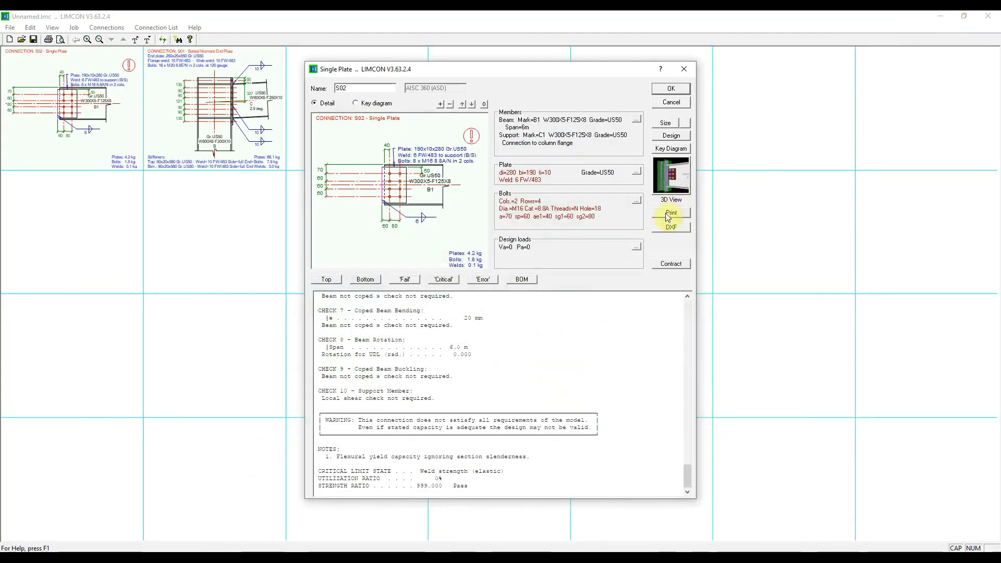
# Step: Paste the six load cases into the S02 single plate design loads and accept the redesign
pyautogui.click(636, 248)
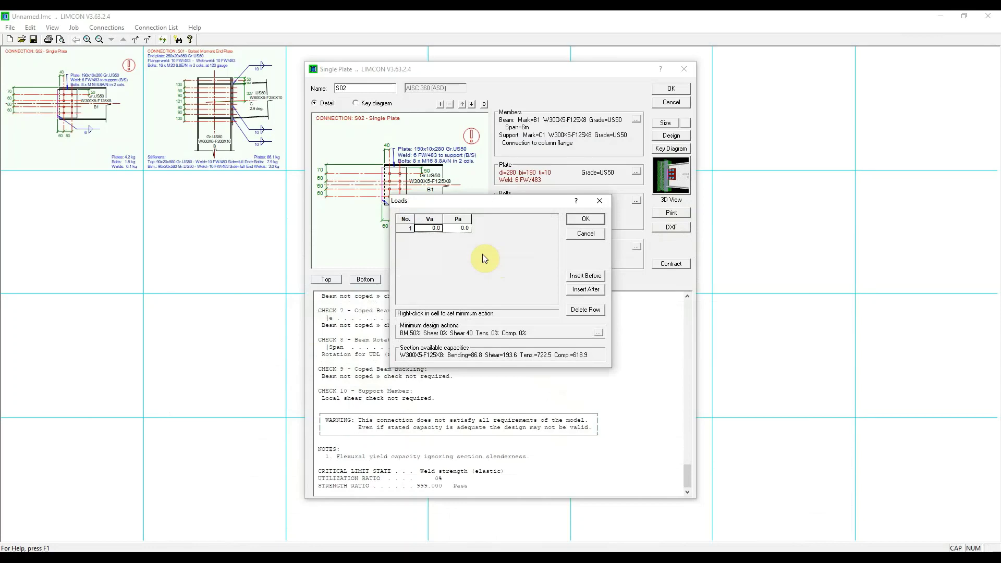
pyautogui.hotkey('ctrl', 'v')
pyautogui.click(578, 221)
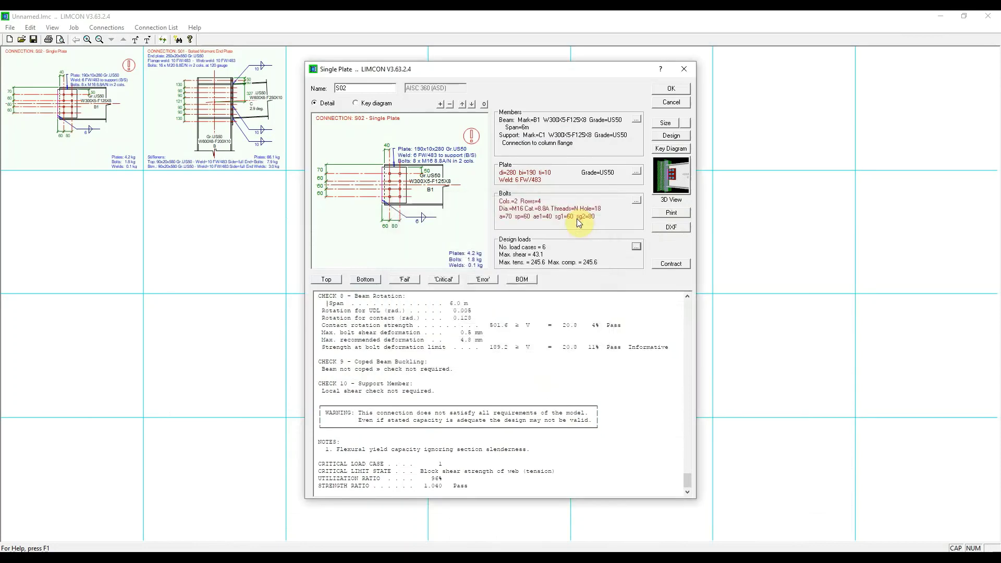
pyautogui.click(667, 88)
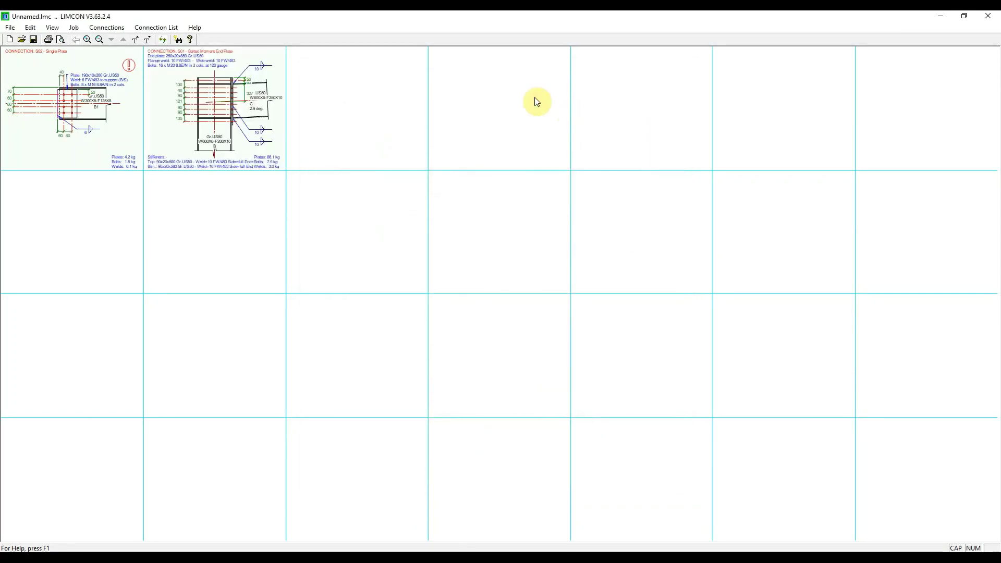